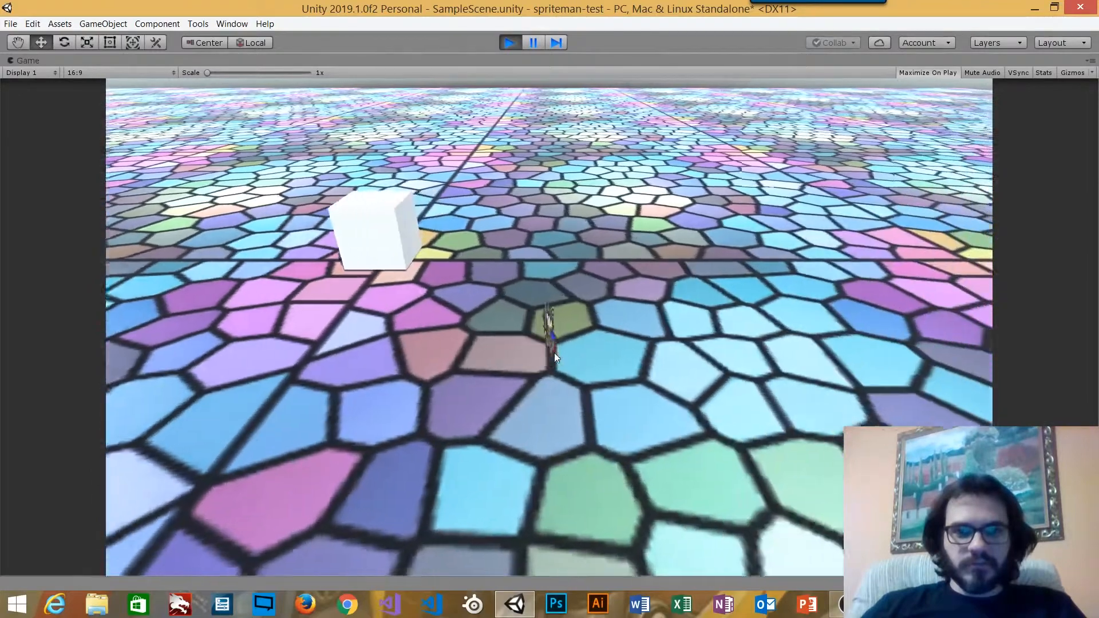
Walk and jump the player character around the white cube in the running game, then stop play mode.
{"action": "key", "text": "a"}
{"action": "key", "text": "s"}
{"action": "key", "text": "w"}
{"action": "key", "text": "d"}
{"action": "key", "text": "s"}
{"action": "key", "text": "w"}
{"action": "key", "text": "space"}
{"action": "key", "text": "d"}
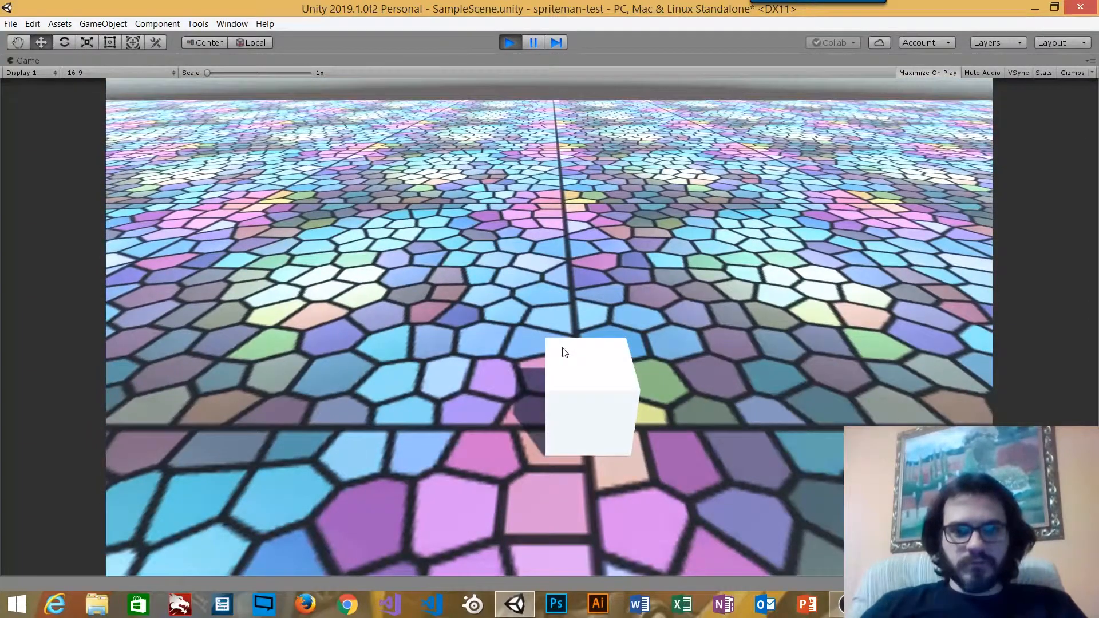
{"action": "key", "text": "s"}
{"action": "key", "text": "w"}
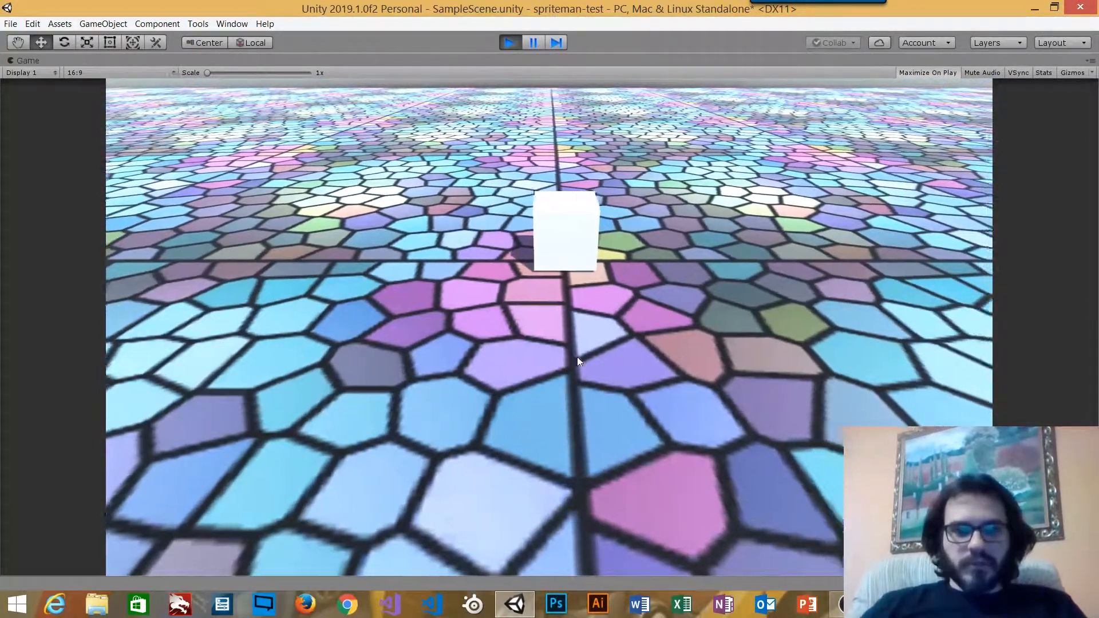
{"action": "key", "text": "space"}
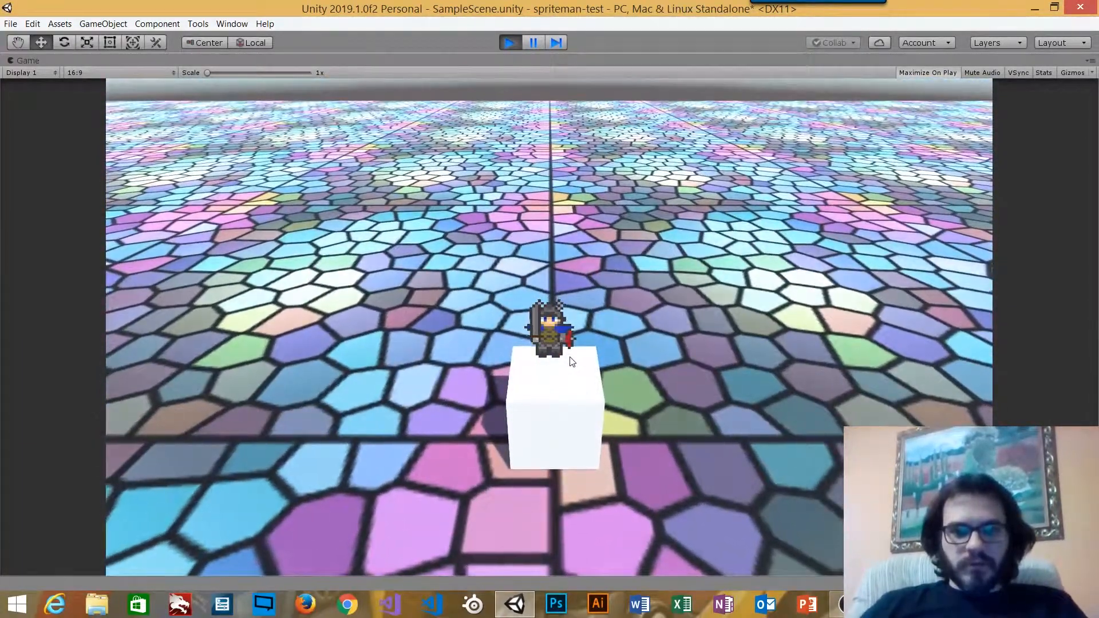
{"action": "key", "text": "s"}
{"action": "key", "text": "w"}
{"action": "key", "text": "space"}
{"action": "key", "text": "space"}
{"action": "key", "text": "s"}
{"action": "key", "text": "d"}
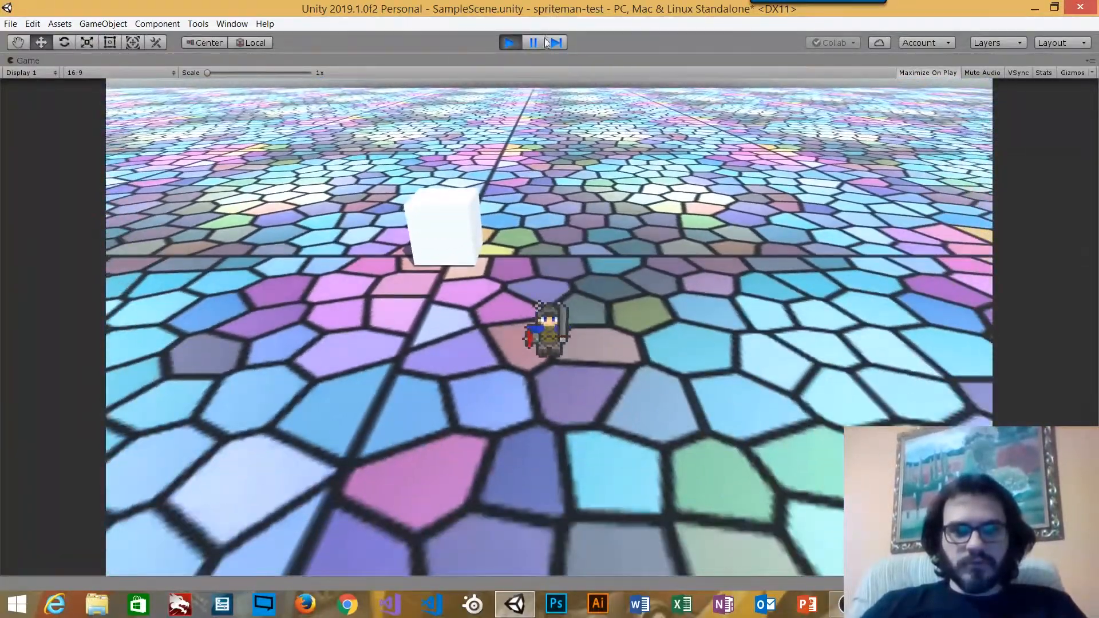
{"action": "left_click", "coordinate": [510, 42]}
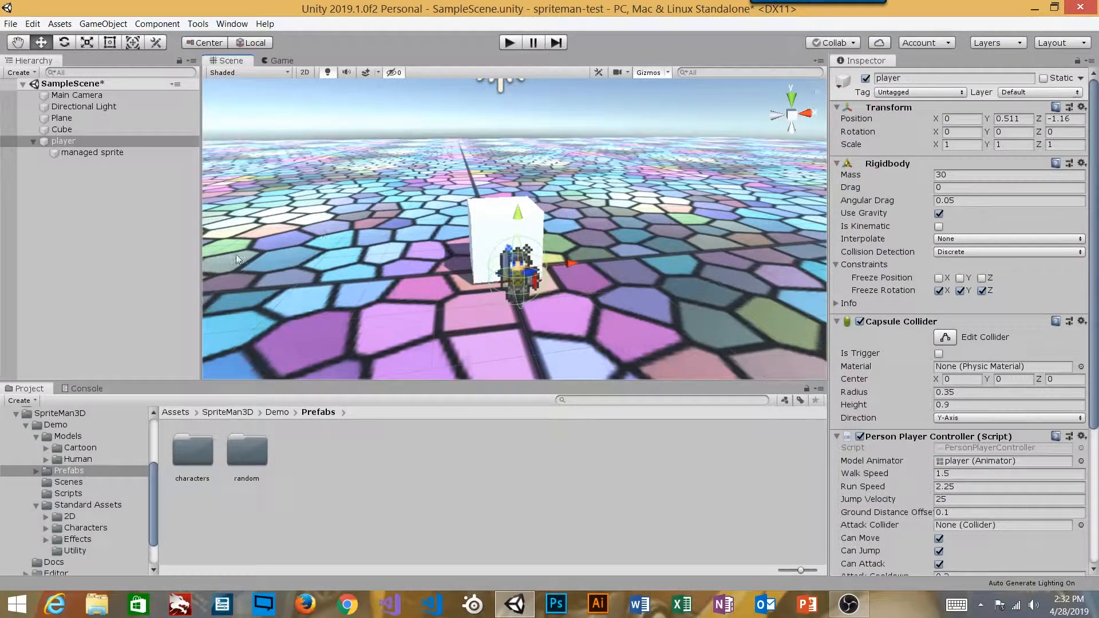
Add the SpriteMan3D Sprite Manager script to the managed sprite object under player.
{"action": "left_click", "coordinate": [122, 153]}
{"action": "left_click_drag", "start_coordinate": [532, 268], "coordinate": [601, 263], "text": "alt"}
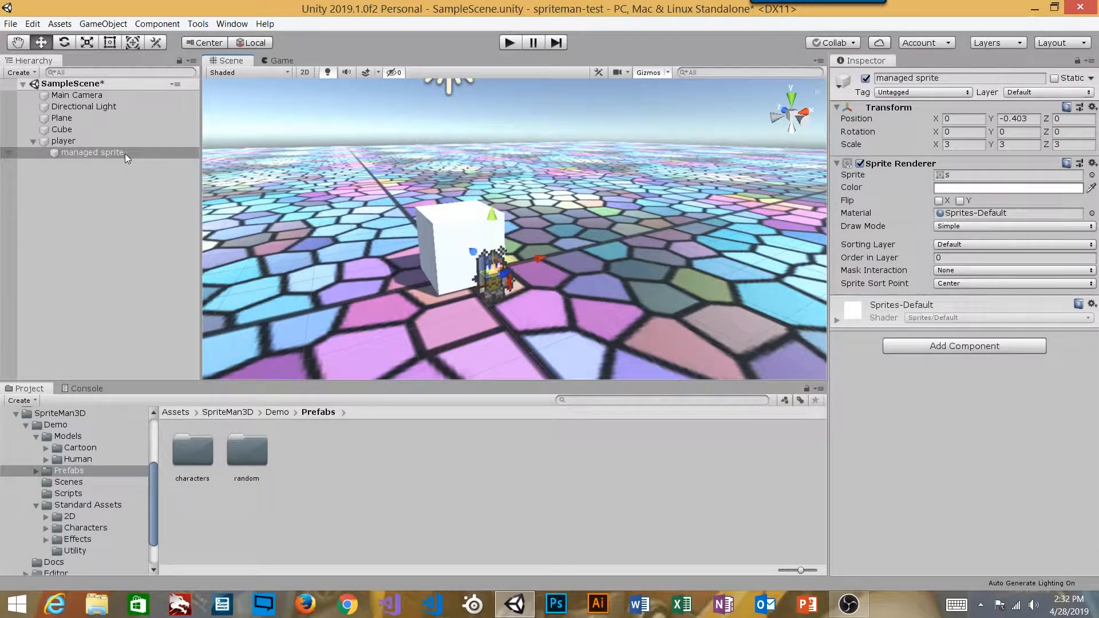
{"action": "left_click", "coordinate": [94, 141]}
{"action": "left_click", "coordinate": [98, 152]}
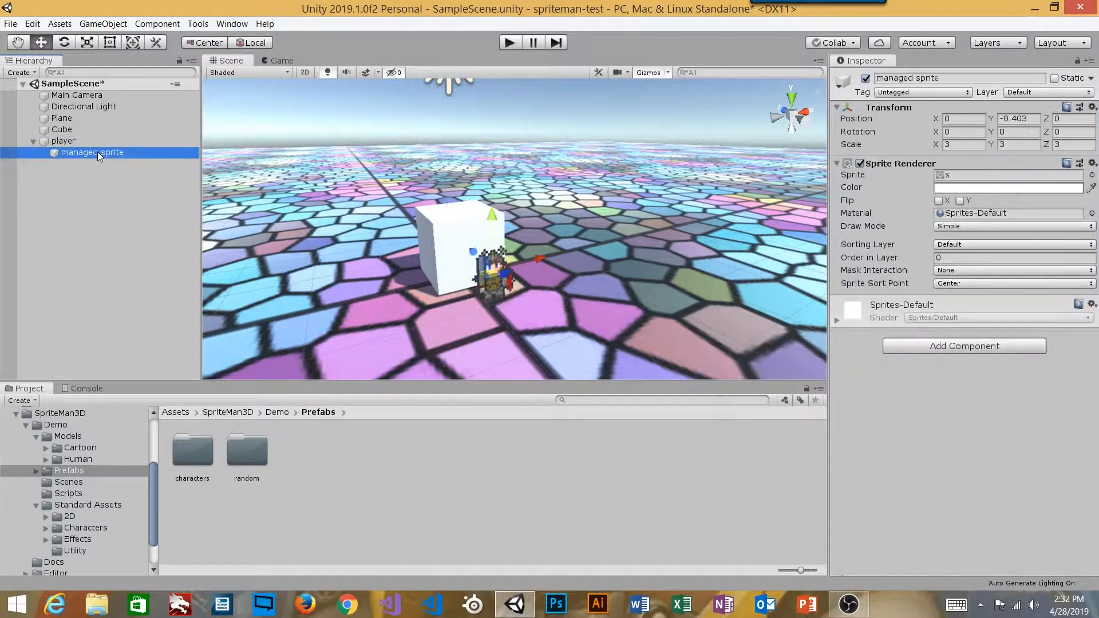
{"action": "left_click", "coordinate": [99, 141]}
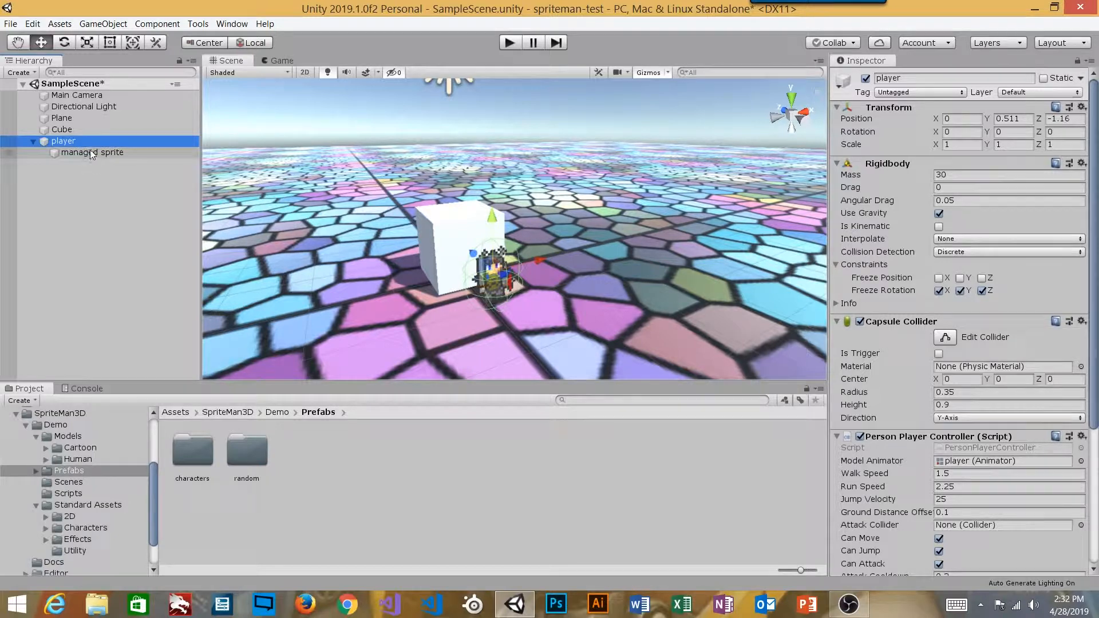
{"action": "left_click", "coordinate": [92, 153]}
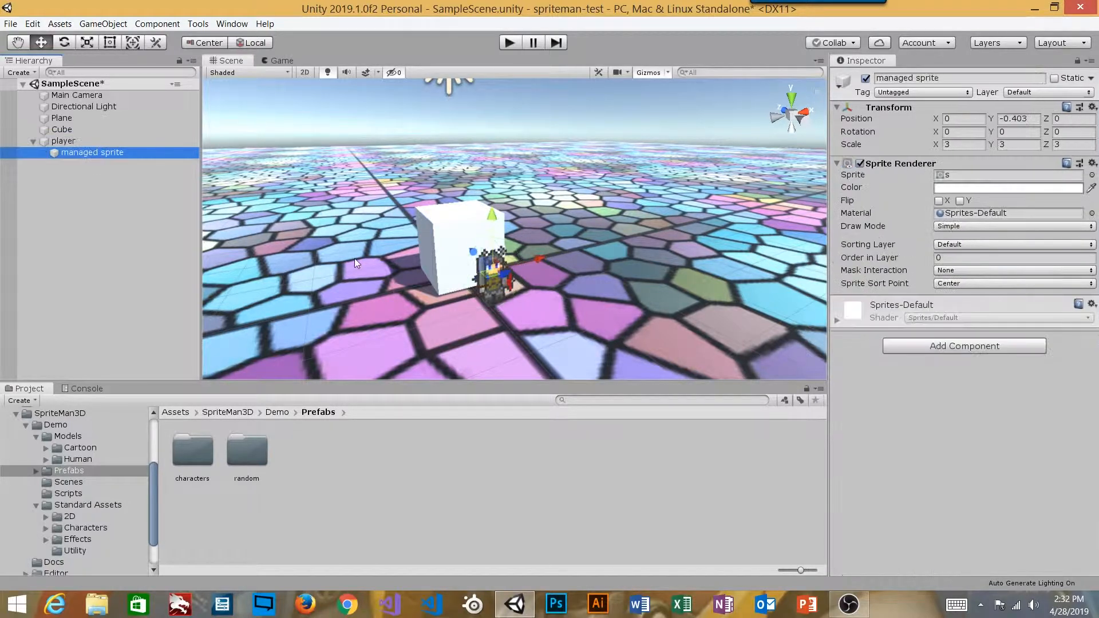
{"action": "left_click", "coordinate": [990, 349]}
{"action": "scroll", "coordinate": [961, 496], "scroll_direction": "down", "scroll_amount": 3}
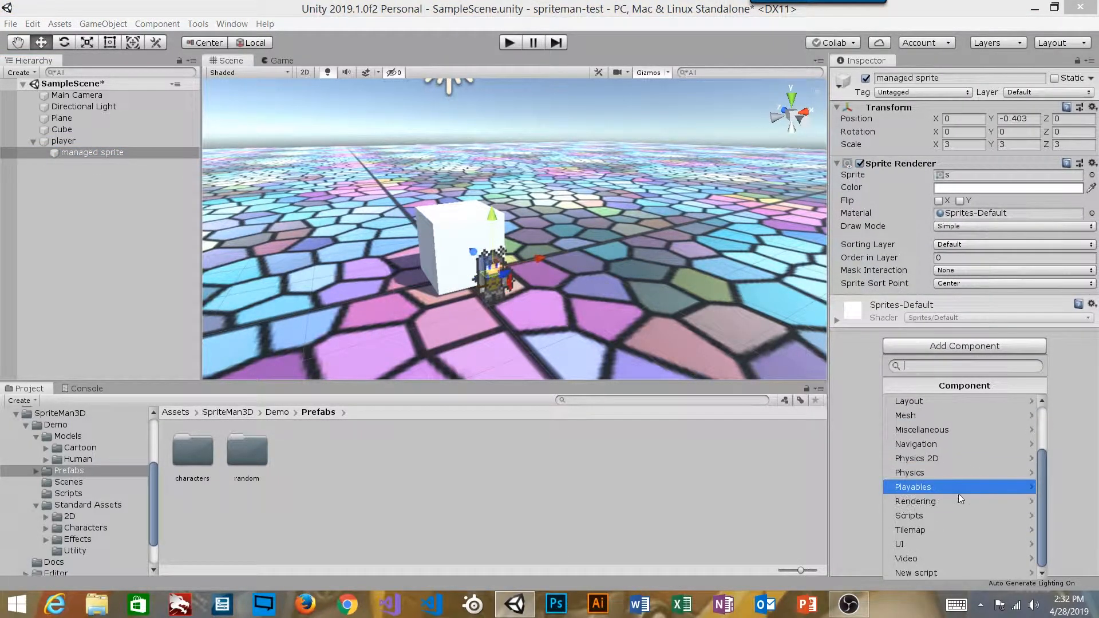
{"action": "left_click", "coordinate": [937, 515]}
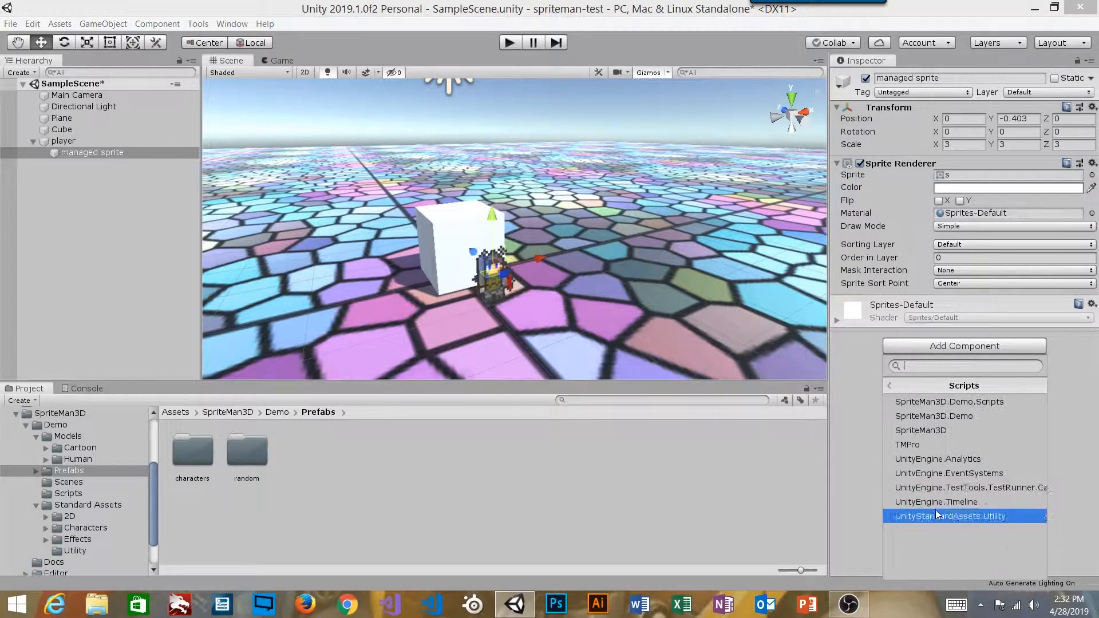
{"action": "left_click", "coordinate": [950, 431]}
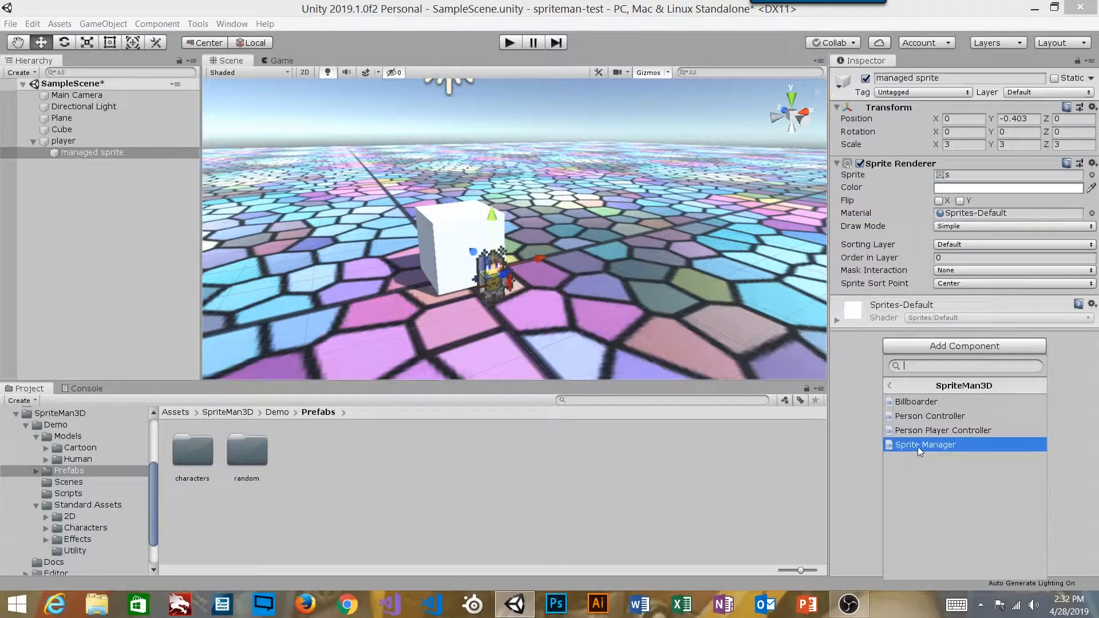
{"action": "left_click", "coordinate": [919, 447]}
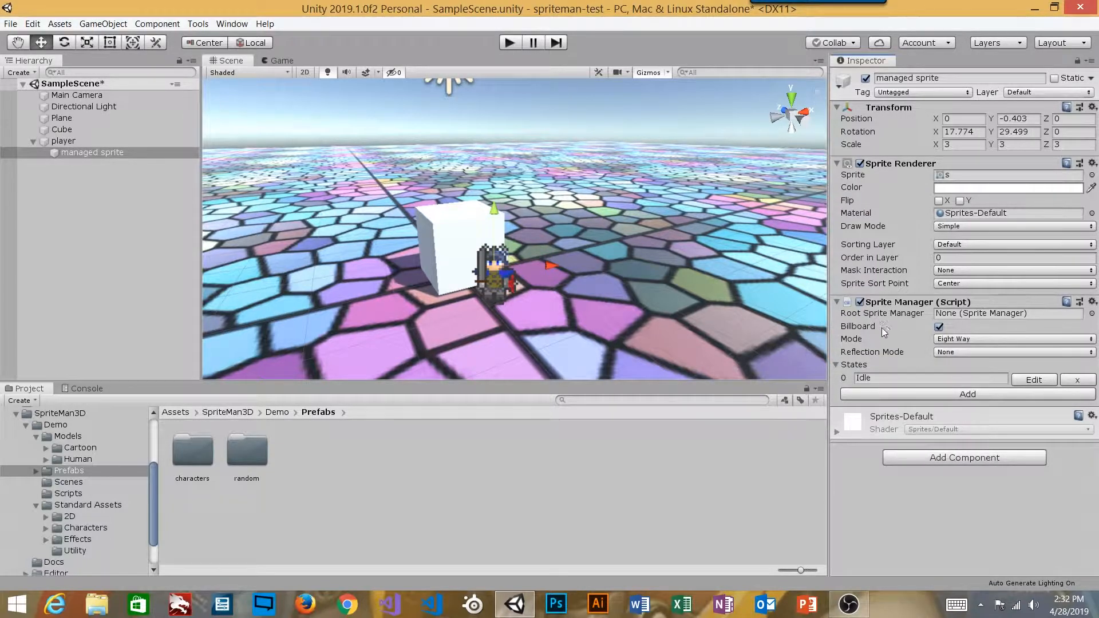
Play-test the scene by walking the character around the cube to check the sprite's billboarding, and stop play mode.
{"action": "left_click_drag", "start_coordinate": [536, 291], "coordinate": [437, 77], "text": "alt"}
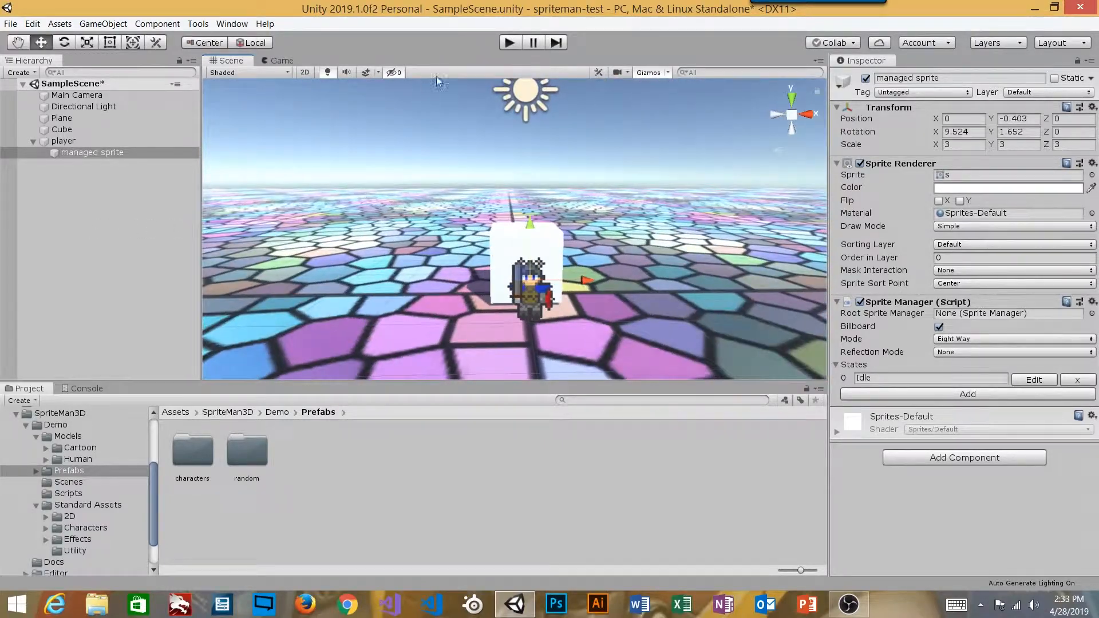
{"action": "left_click", "coordinate": [509, 43]}
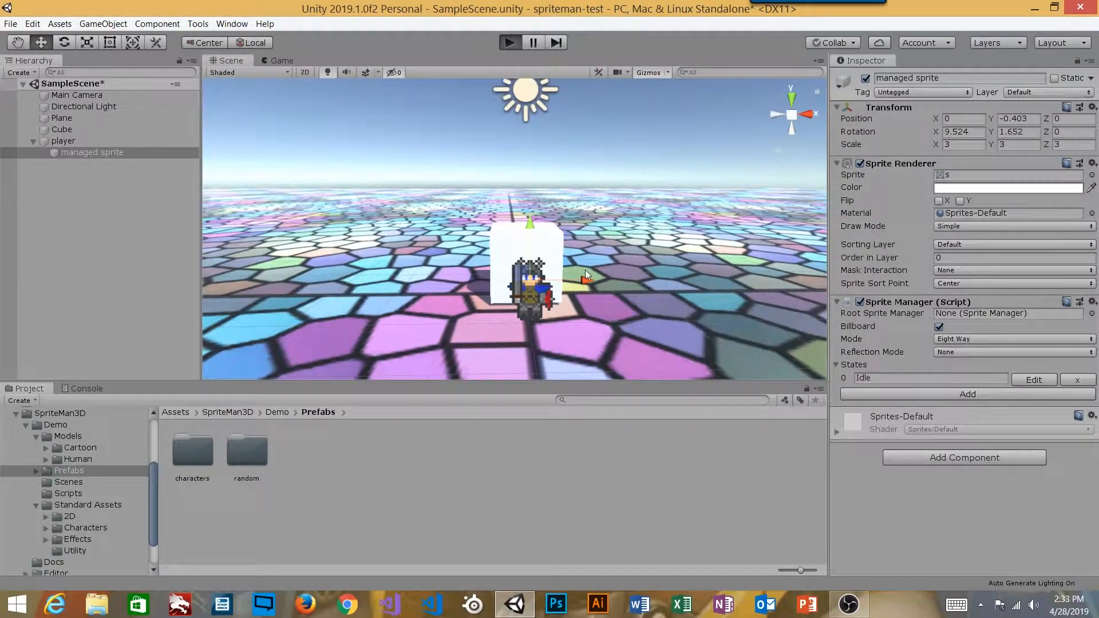
{"action": "key", "text": "s"}
{"action": "key", "text": "d"}
{"action": "key", "text": "w"}
{"action": "key", "text": "s"}
{"action": "key", "text": "a"}
{"action": "key", "text": "w"}
{"action": "key", "text": "d"}
{"action": "key", "text": "s"}
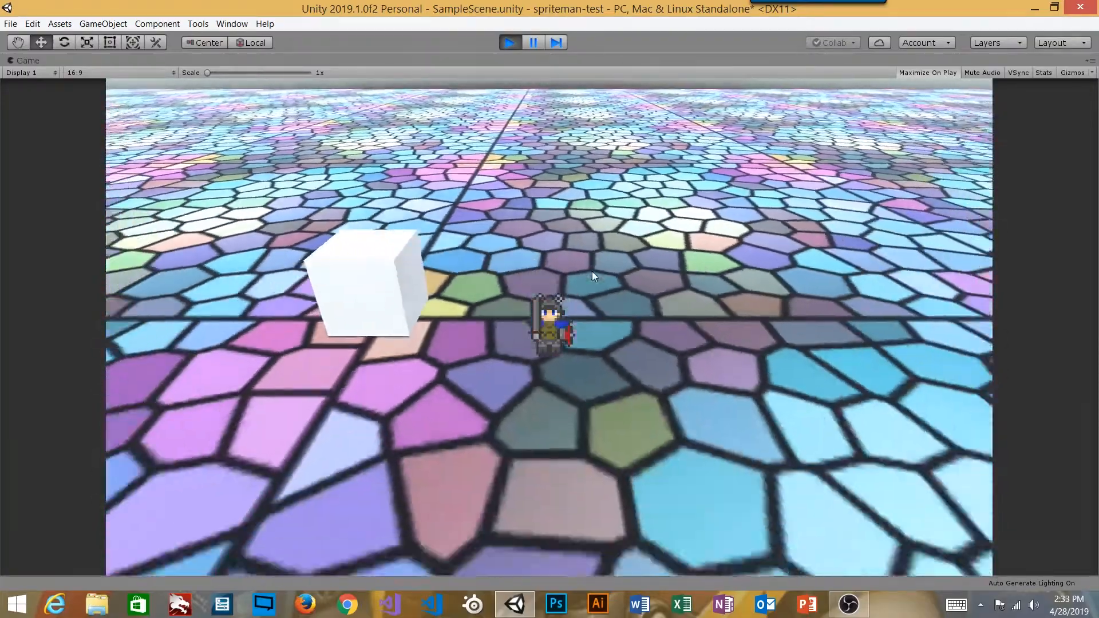
{"action": "key", "text": "a"}
{"action": "key", "text": "d"}
{"action": "key", "text": "w"}
{"action": "key", "text": "w"}
{"action": "key", "text": "a"}
{"action": "key", "text": "s"}
{"action": "left_click", "coordinate": [510, 43]}
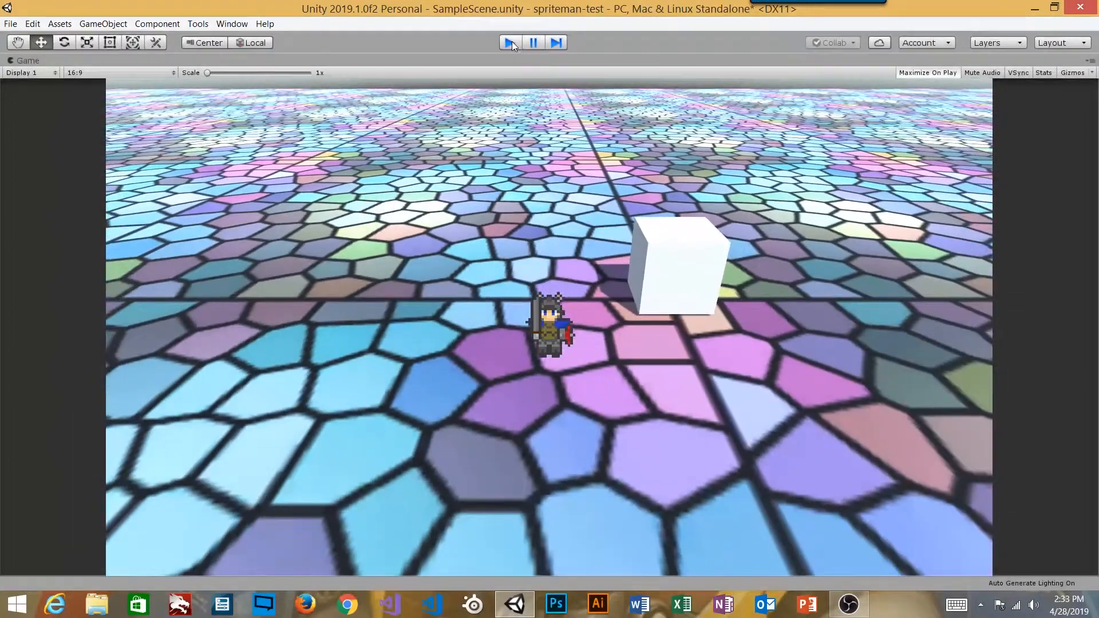
Turn off Billboard in the managed sprite's Sprite Manager and add the SpriteMan3D Billboarder script to the same object.
{"action": "left_click", "coordinate": [869, 333]}
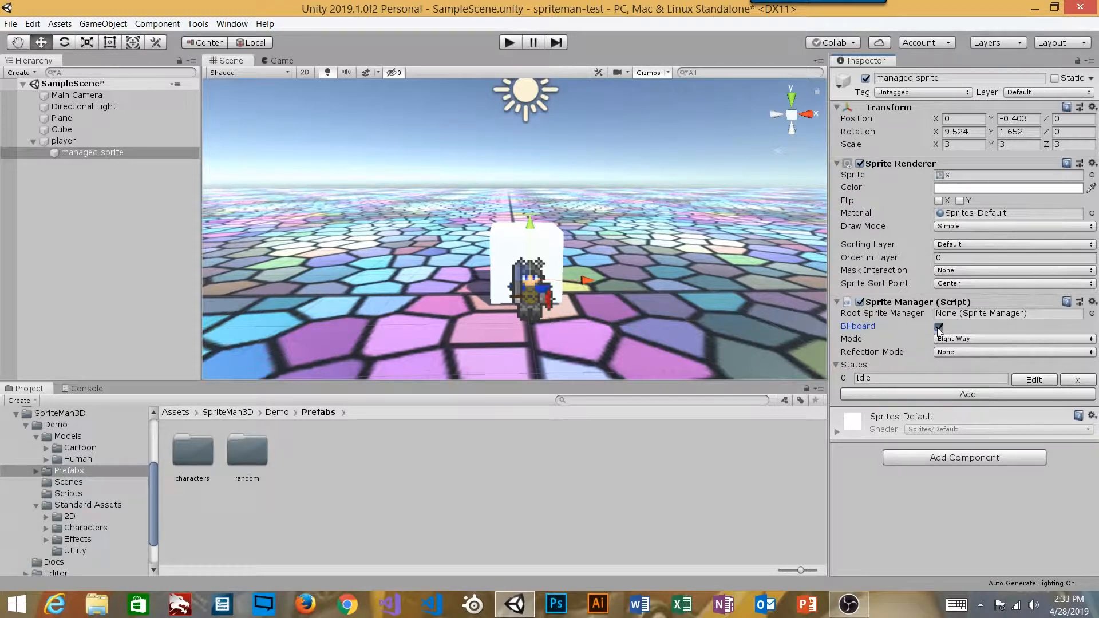
{"action": "left_click", "coordinate": [932, 459]}
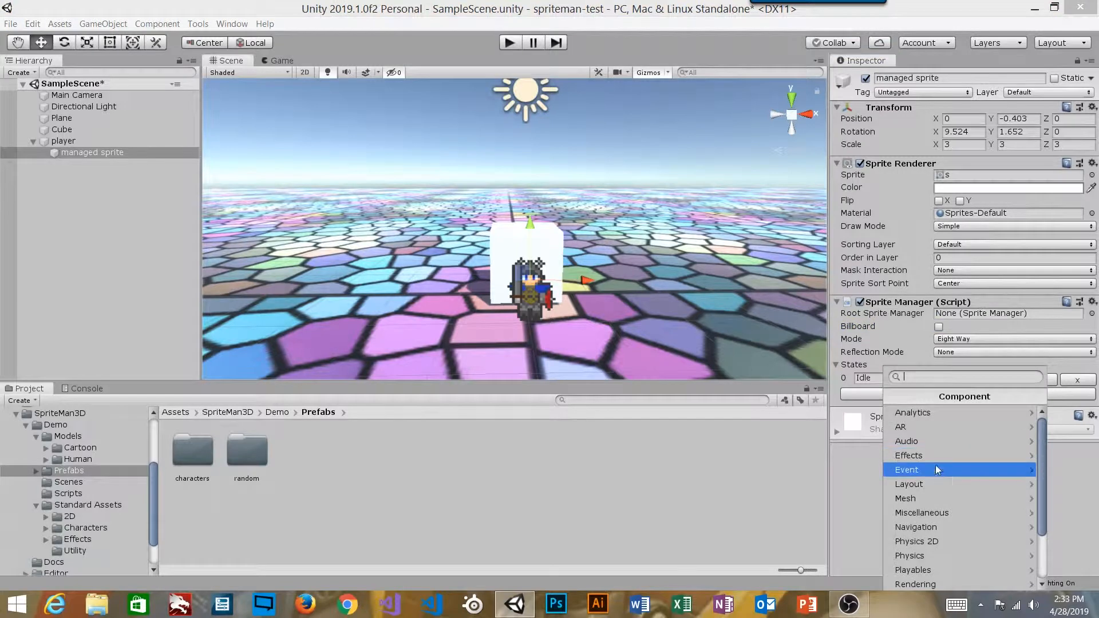
{"action": "scroll", "coordinate": [954, 487], "scroll_direction": "down", "scroll_amount": 2}
{"action": "scroll", "coordinate": [954, 487], "scroll_direction": "down", "scroll_amount": 1}
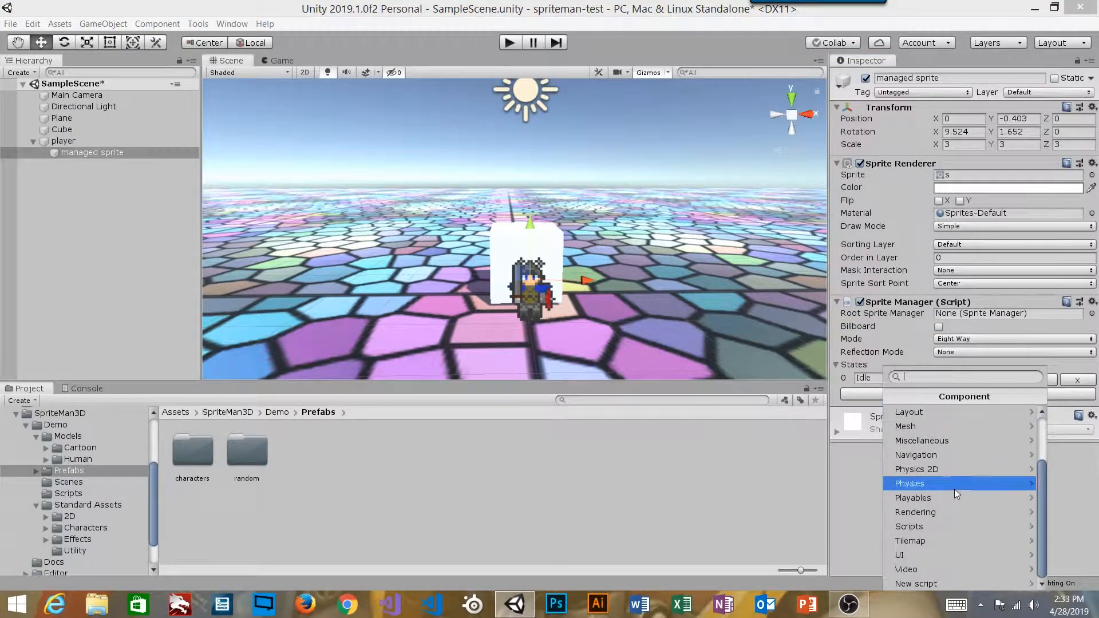
{"action": "left_click", "coordinate": [943, 522]}
{"action": "left_click", "coordinate": [939, 443]}
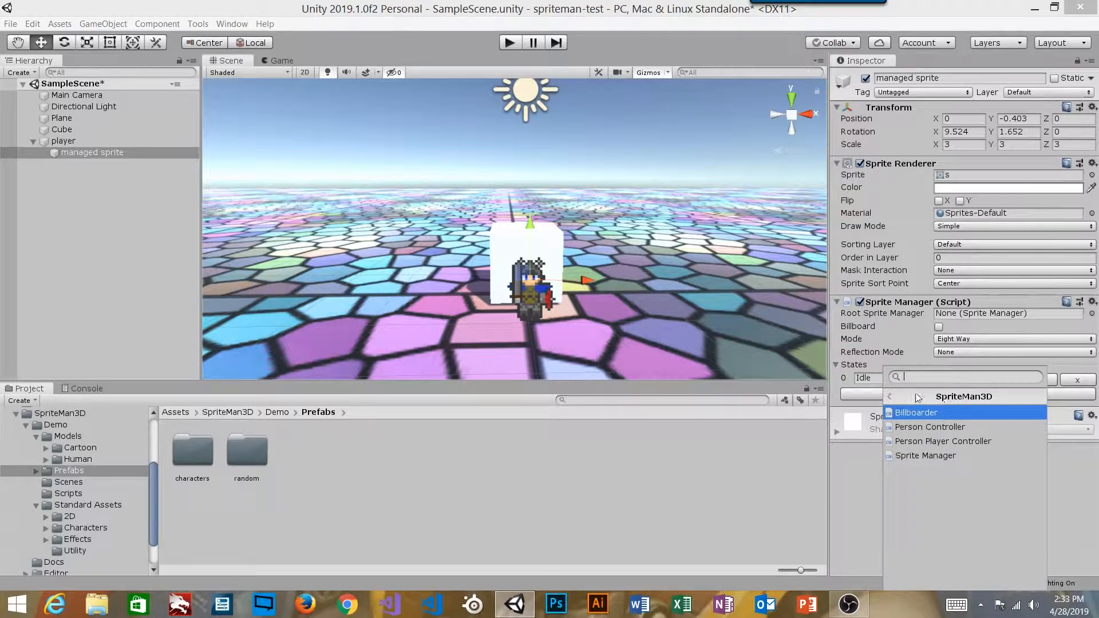
{"action": "left_click", "coordinate": [939, 414]}
Move the Billboarder component above the Sprite Manager component on the managed sprite.
{"action": "left_click", "coordinate": [1092, 414]}
{"action": "left_click", "coordinate": [1004, 461]}
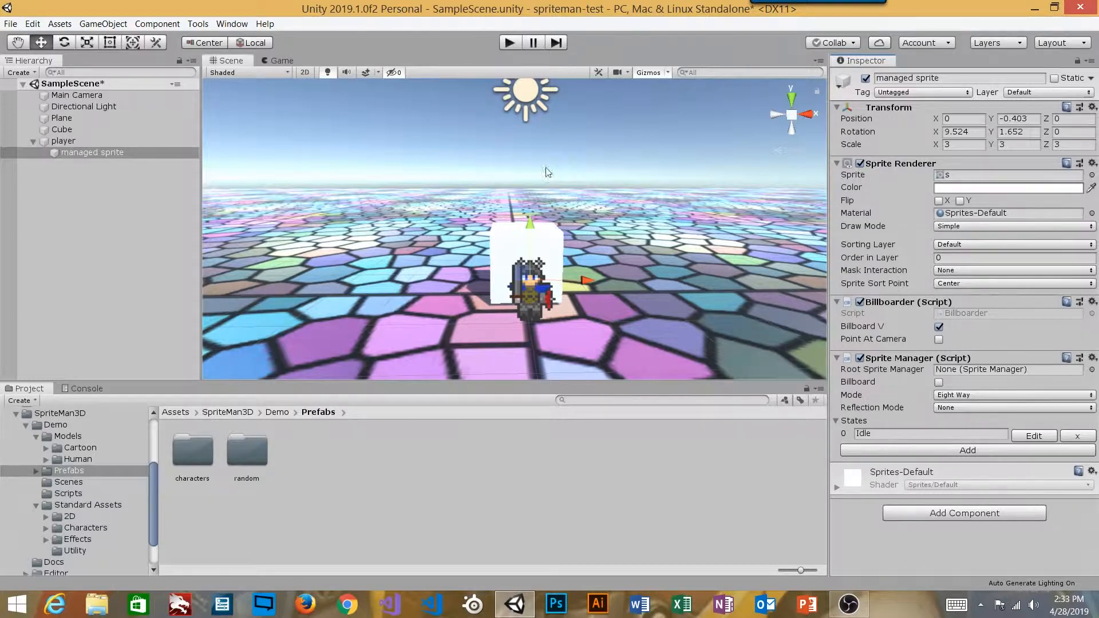
Enable the Billboarder's Point At Camera alongside Billboard V, with the Sprite Manager's Billboard off, and check how the sprite faces the view.
{"action": "middle_click_drag", "start_coordinate": [640, 252], "coordinate": [694, 251]}
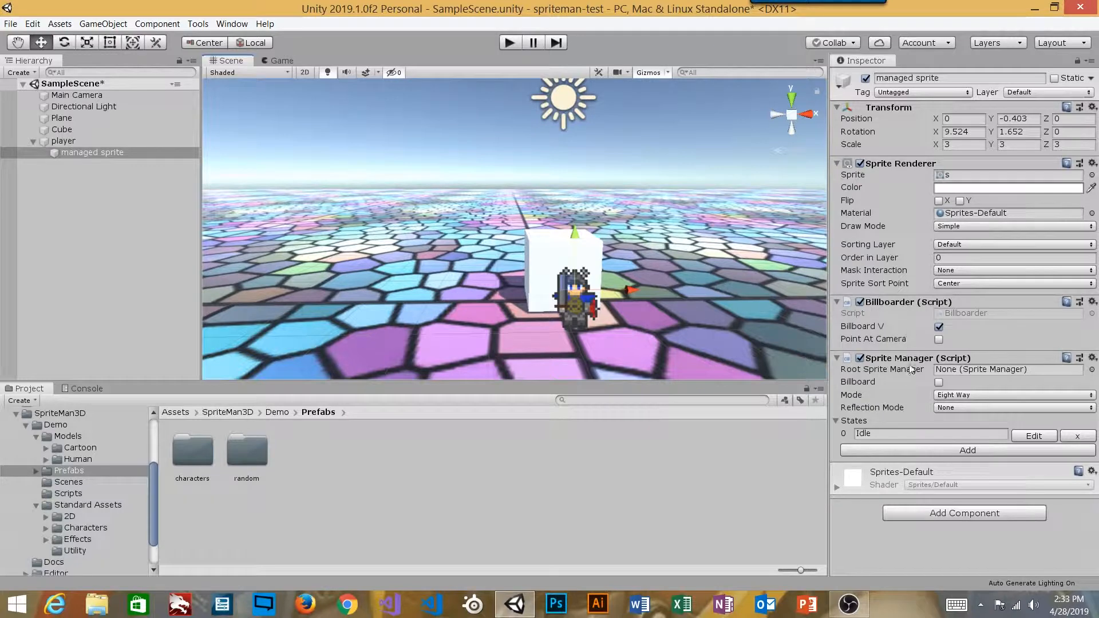
{"action": "left_click", "coordinate": [888, 384]}
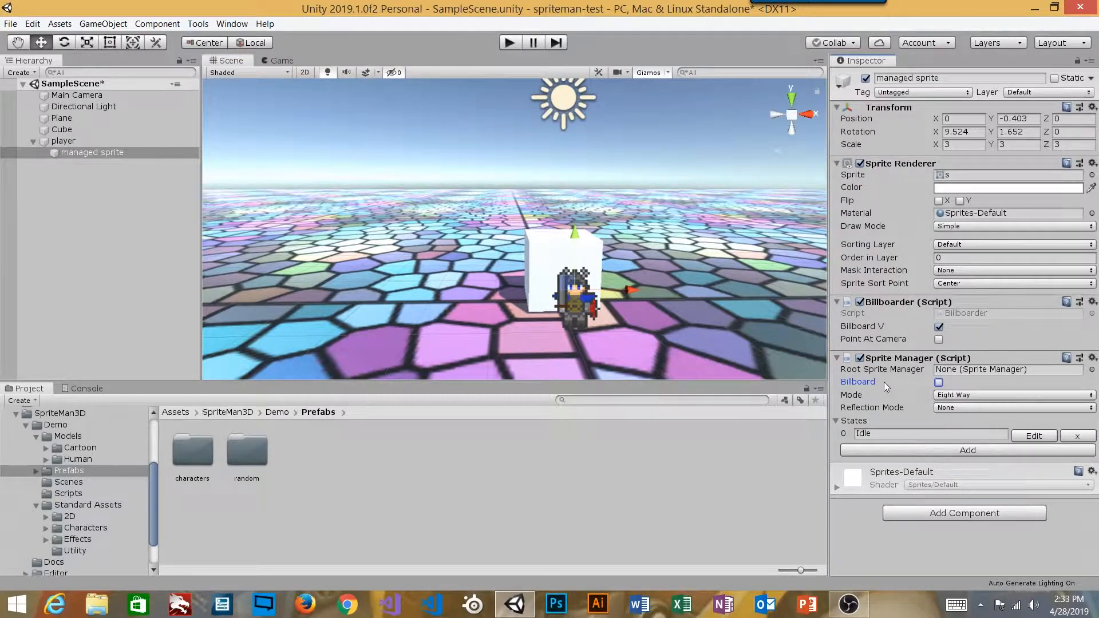
{"action": "left_click", "coordinate": [939, 383]}
{"action": "left_click", "coordinate": [940, 383]}
{"action": "left_click", "coordinate": [939, 340]}
{"action": "left_click_drag", "start_coordinate": [700, 308], "coordinate": [676, 355], "text": "alt"}
{"action": "left_click", "coordinate": [939, 382]}
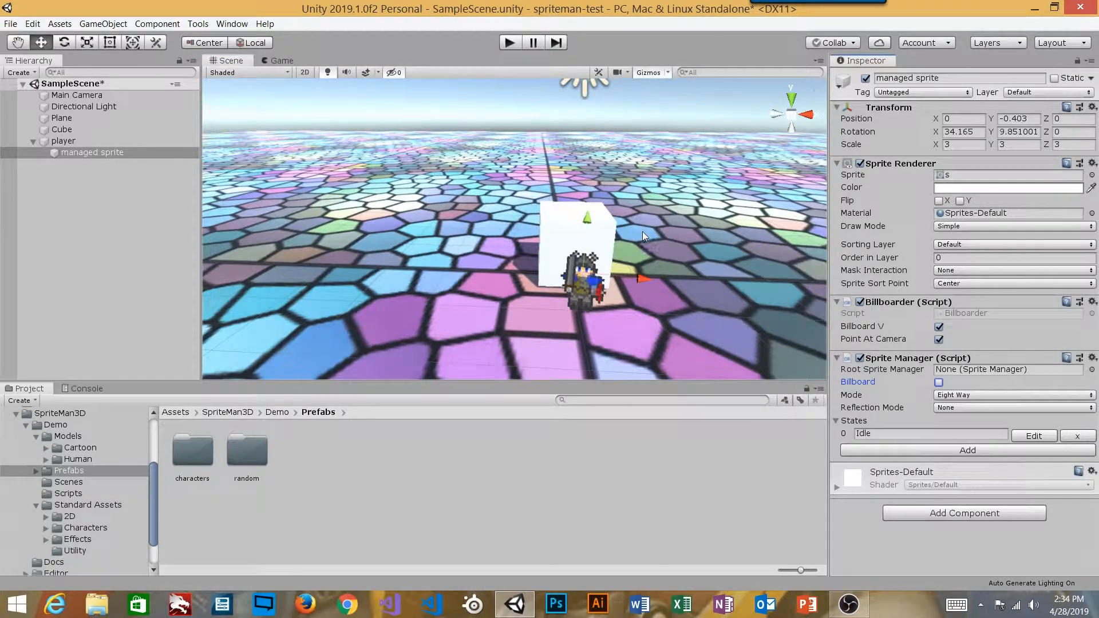
{"action": "left_click_drag", "start_coordinate": [689, 205], "coordinate": [324, 195], "text": "alt"}
{"action": "middle_click_drag", "start_coordinate": [325, 195], "coordinate": [479, 203]}
Turn off both Point At Camera and Billboard V in the Billboarder and check the sprite's orientation from different angles.
{"action": "left_click", "coordinate": [939, 340]}
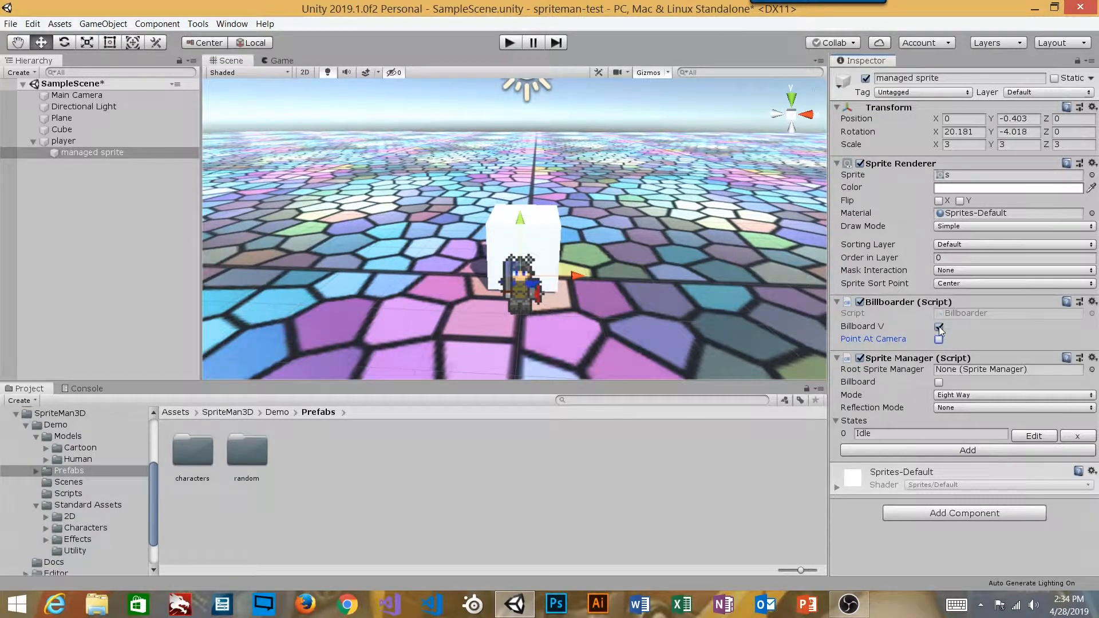
{"action": "left_click", "coordinate": [940, 327]}
{"action": "left_click", "coordinate": [939, 340]}
{"action": "left_click_drag", "start_coordinate": [665, 269], "coordinate": [633, 308], "text": "alt"}
{"action": "middle_click_drag", "start_coordinate": [651, 252], "coordinate": [512, 237]}
{"action": "left_click_drag", "start_coordinate": [513, 237], "coordinate": [791, 272], "text": "alt"}
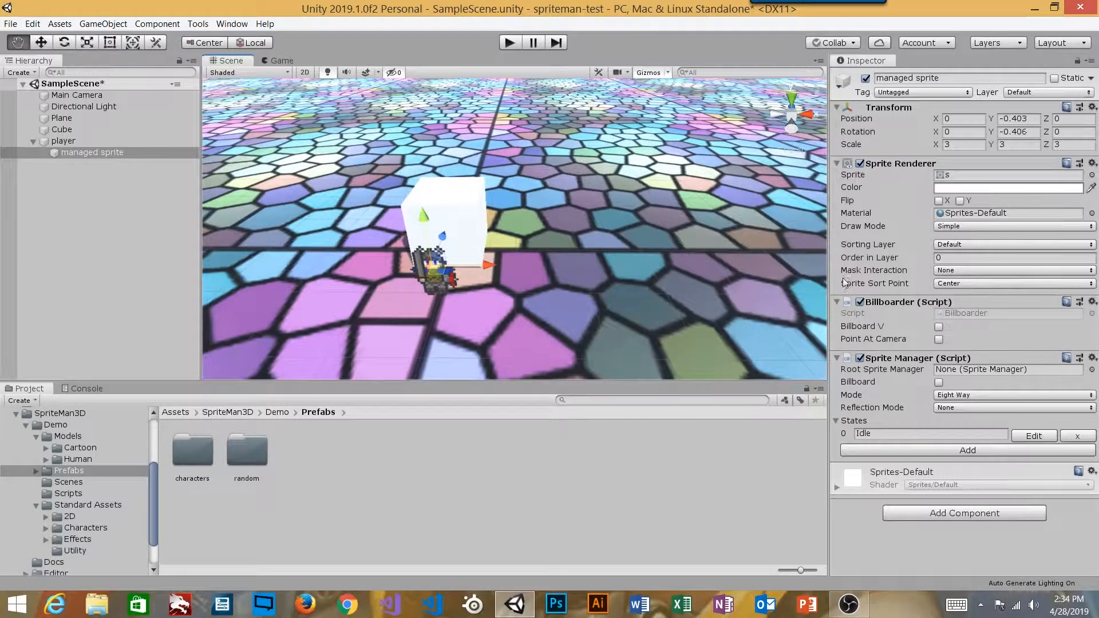
Enable only Billboard V in the Billboarder and check how the sprite tilts when seen from steep angles.
{"action": "left_click", "coordinate": [939, 328]}
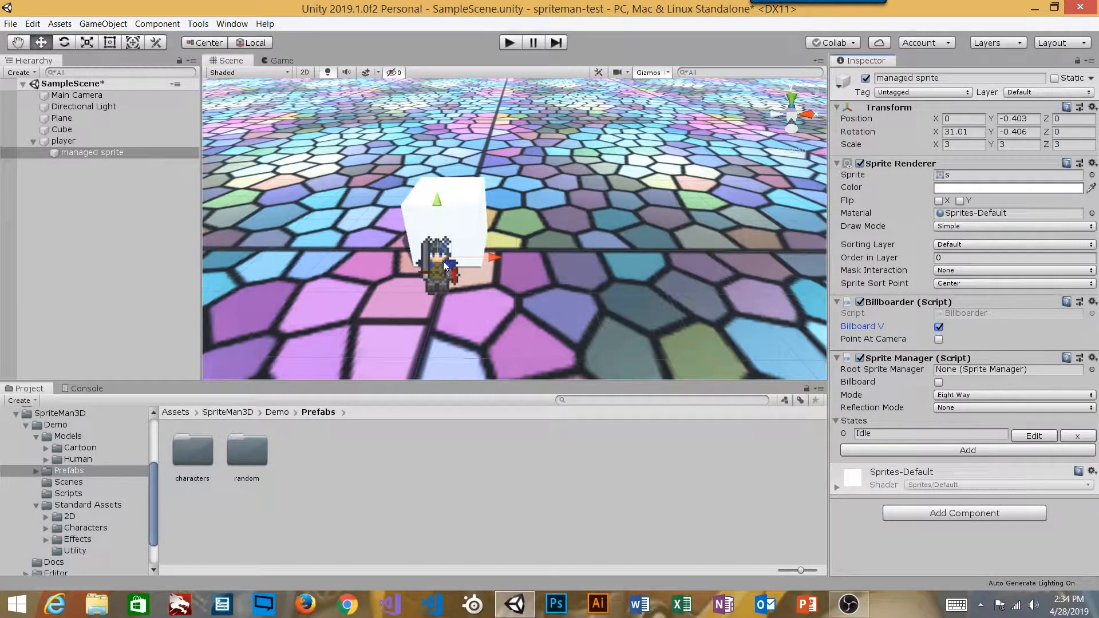
{"action": "key", "text": "alt"}
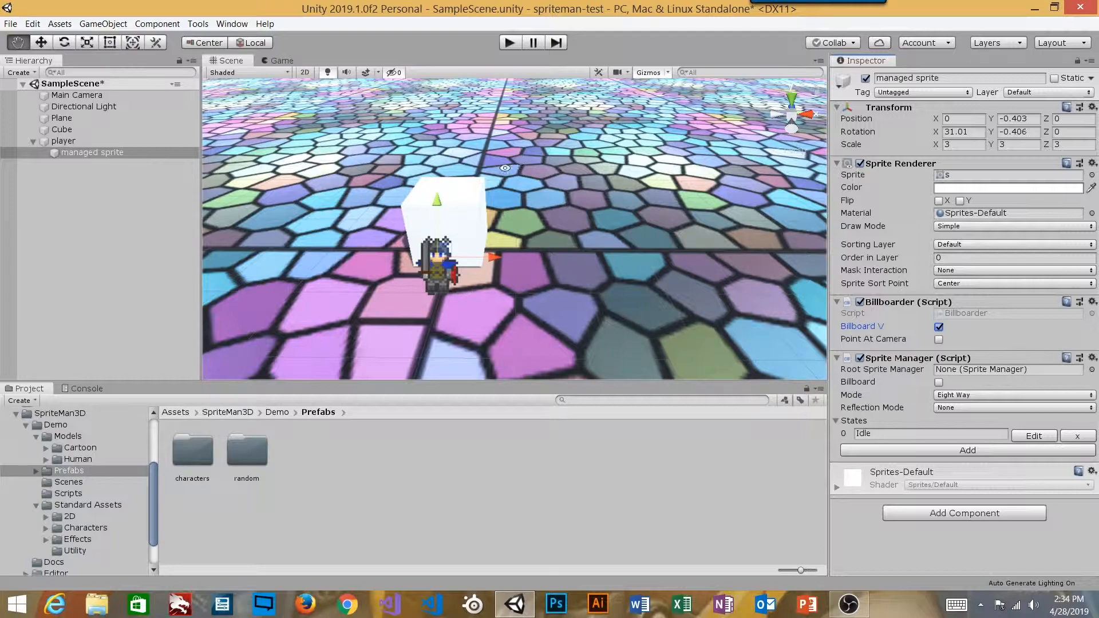
{"action": "left_click_drag", "start_coordinate": [514, 164], "coordinate": [473, 133], "text": "alt"}
{"action": "middle_click_drag", "start_coordinate": [515, 137], "coordinate": [465, 285]}
{"action": "left_click_drag", "start_coordinate": [465, 285], "coordinate": [449, 419], "text": "alt"}
{"action": "middle_click_drag", "start_coordinate": [458, 240], "coordinate": [483, 277]}
{"action": "left_click_drag", "start_coordinate": [484, 277], "coordinate": [571, 244], "text": "alt"}
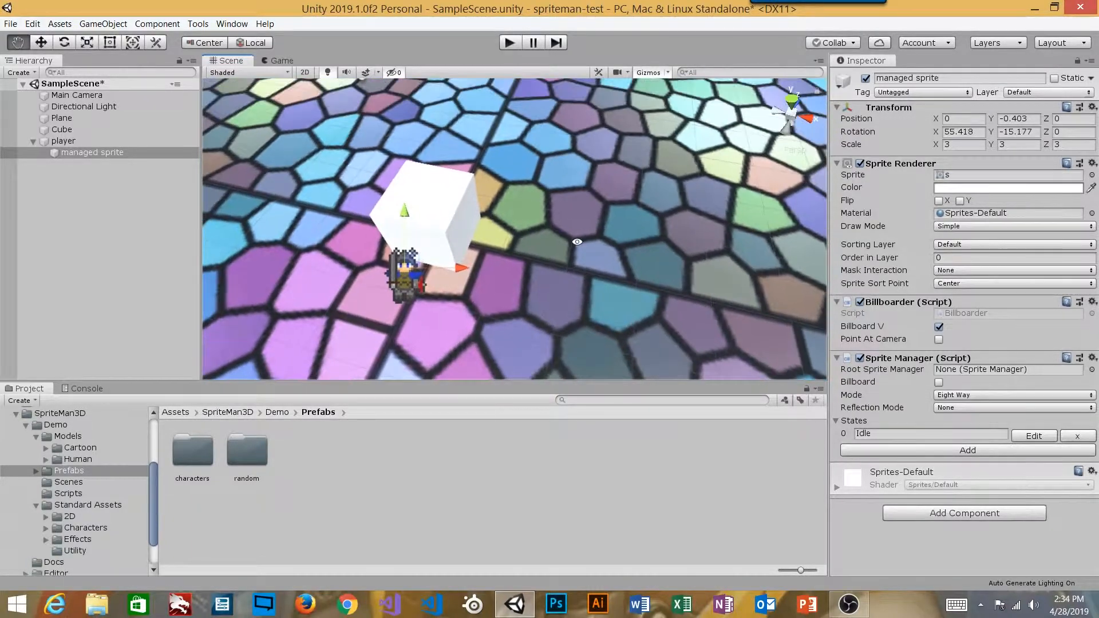
Turn off Billboard V in the Billboarder and examine the sprite from above and from the side.
{"action": "left_click", "coordinate": [939, 327]}
{"action": "left_click_drag", "start_coordinate": [506, 319], "coordinate": [503, 273], "text": "alt"}
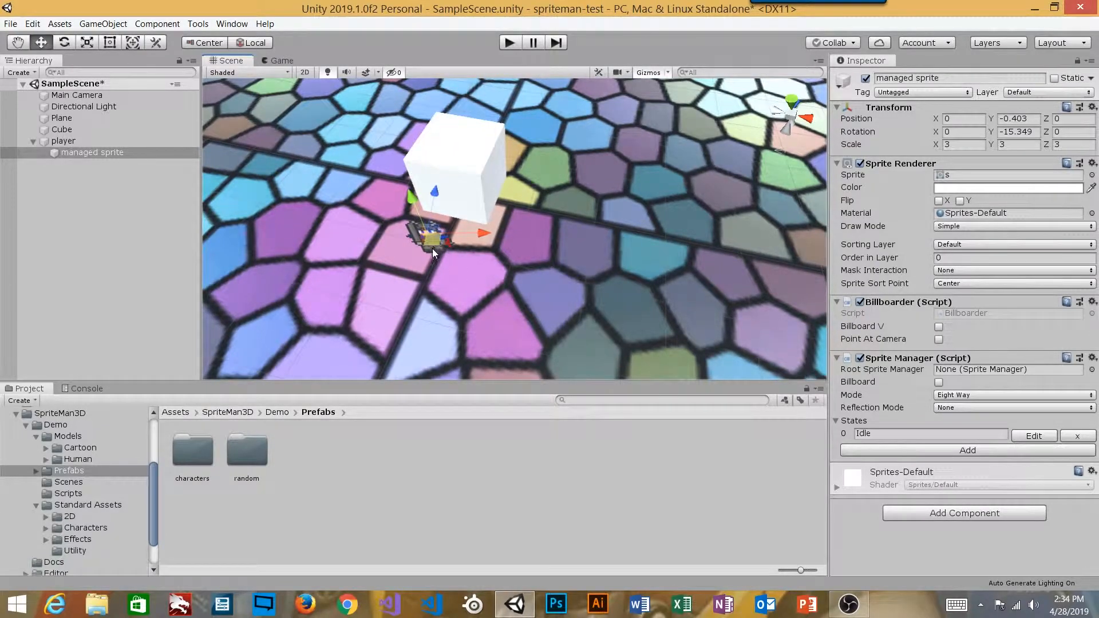
{"action": "left_click_drag", "start_coordinate": [451, 288], "coordinate": [486, 222], "text": "alt"}
{"action": "middle_click_drag", "start_coordinate": [568, 230], "coordinate": [779, 224], "text": "alt"}
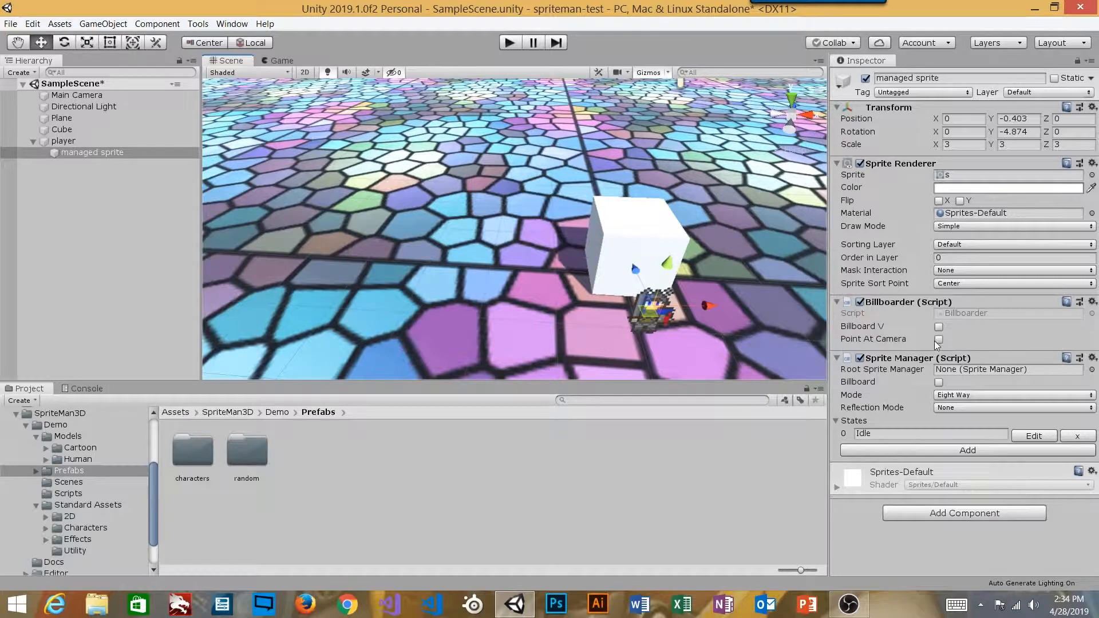
Enable the Billboarder's Point At Camera option without Billboard V and examine how the sprite turns toward the view.
{"action": "left_click", "coordinate": [939, 341]}
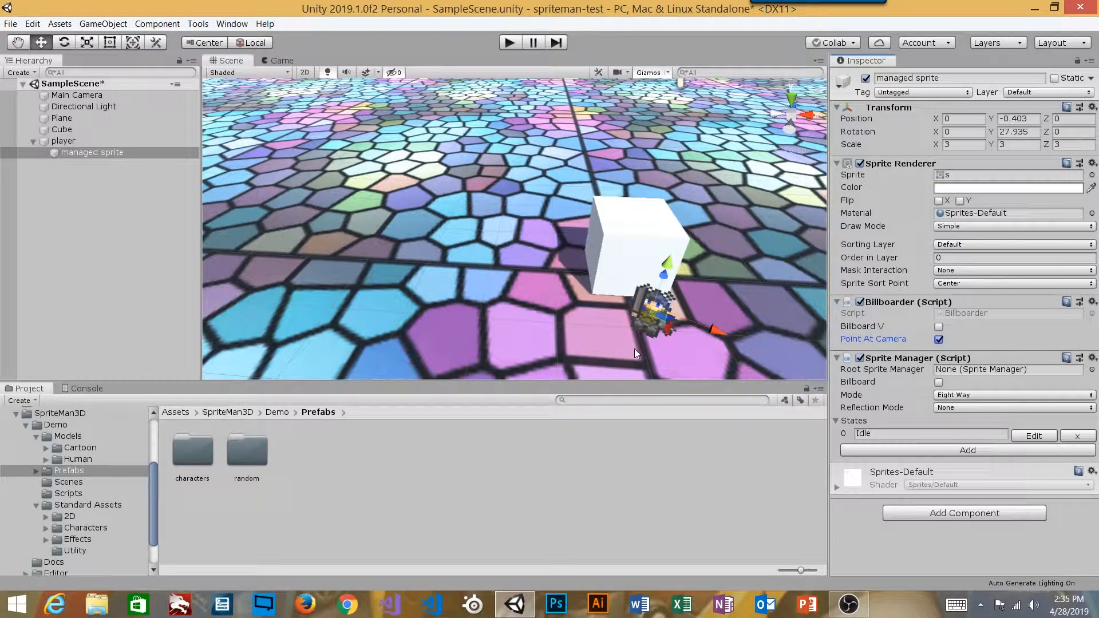
{"action": "left_click_drag", "start_coordinate": [734, 234], "coordinate": [240, 166], "text": "alt"}
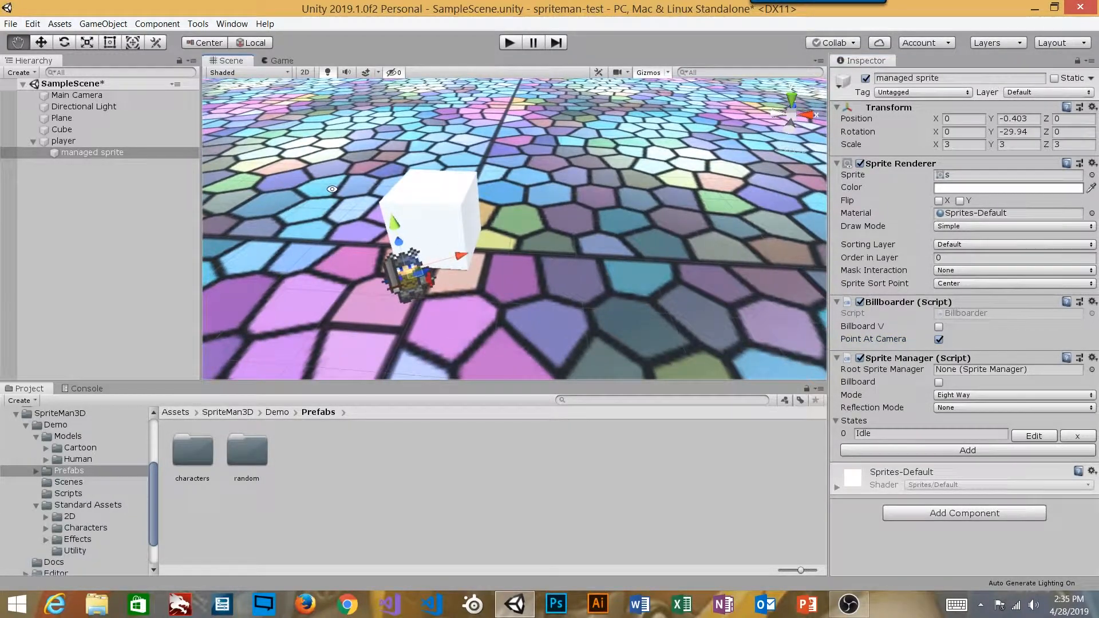
{"action": "left_click_drag", "start_coordinate": [334, 195], "coordinate": [487, 172], "text": "alt"}
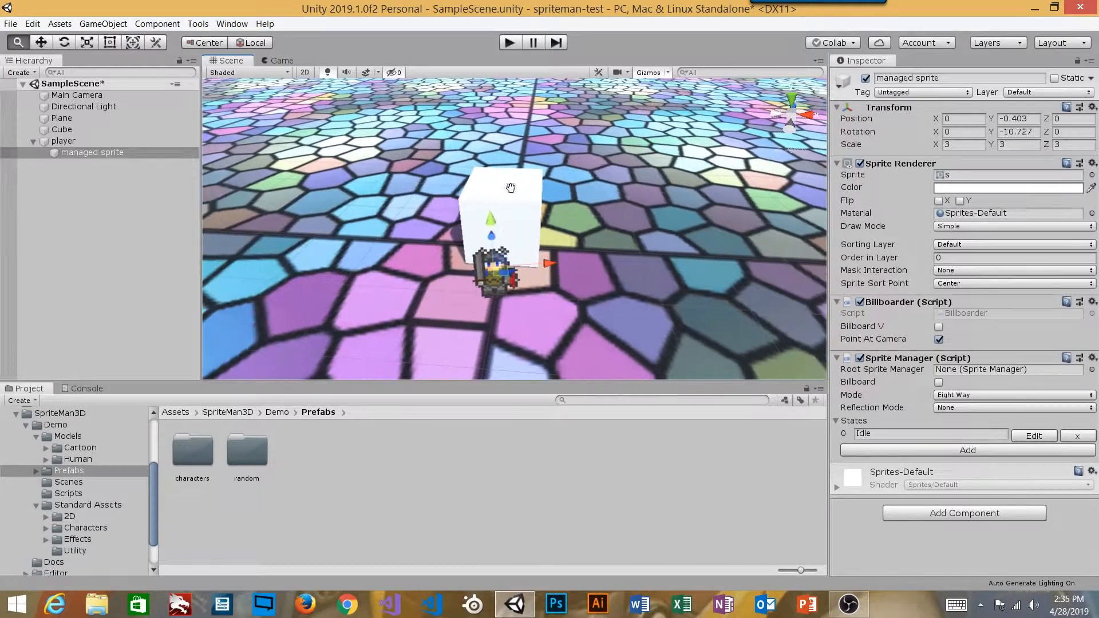
Turn off the Billboarder's Point At Camera option on the managed sprite and examine its orientation beside the cube.
{"action": "left_click", "coordinate": [939, 339]}
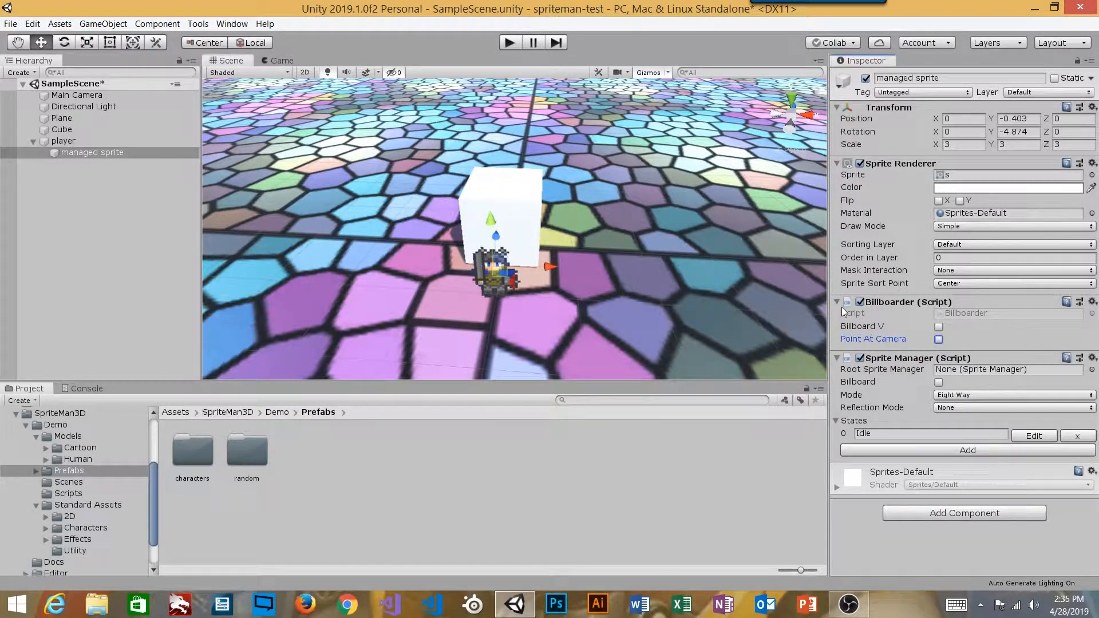
{"action": "left_click_drag", "start_coordinate": [661, 205], "coordinate": [432, 159], "text": "alt"}
{"action": "middle_click_drag", "start_coordinate": [344, 149], "coordinate": [287, 134]}
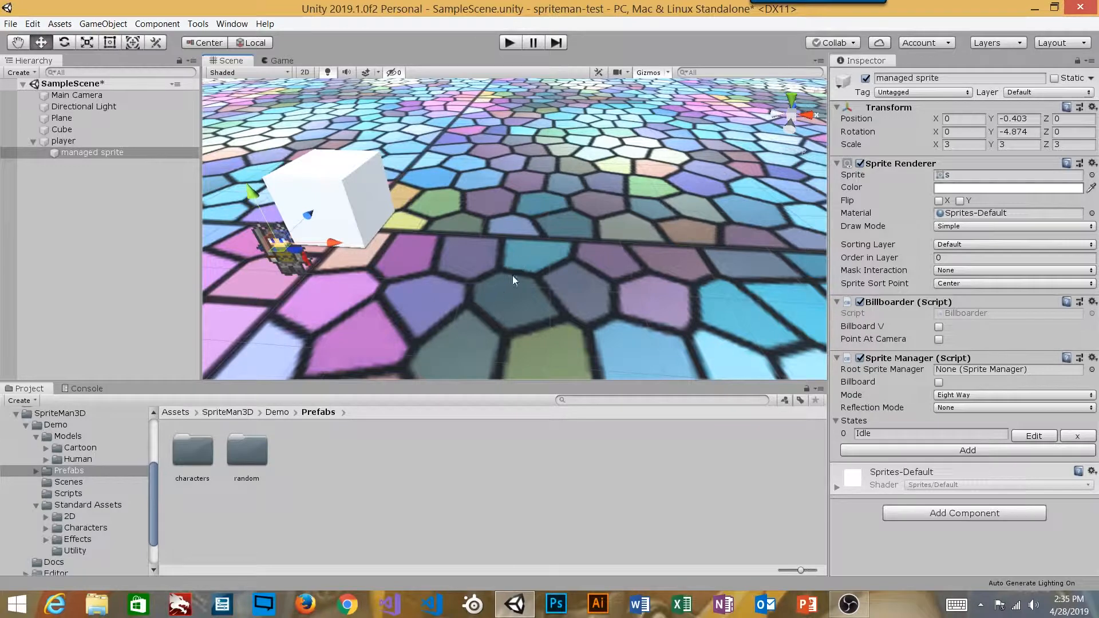
{"action": "scroll", "coordinate": [490, 257], "scroll_direction": "down", "scroll_amount": 1}
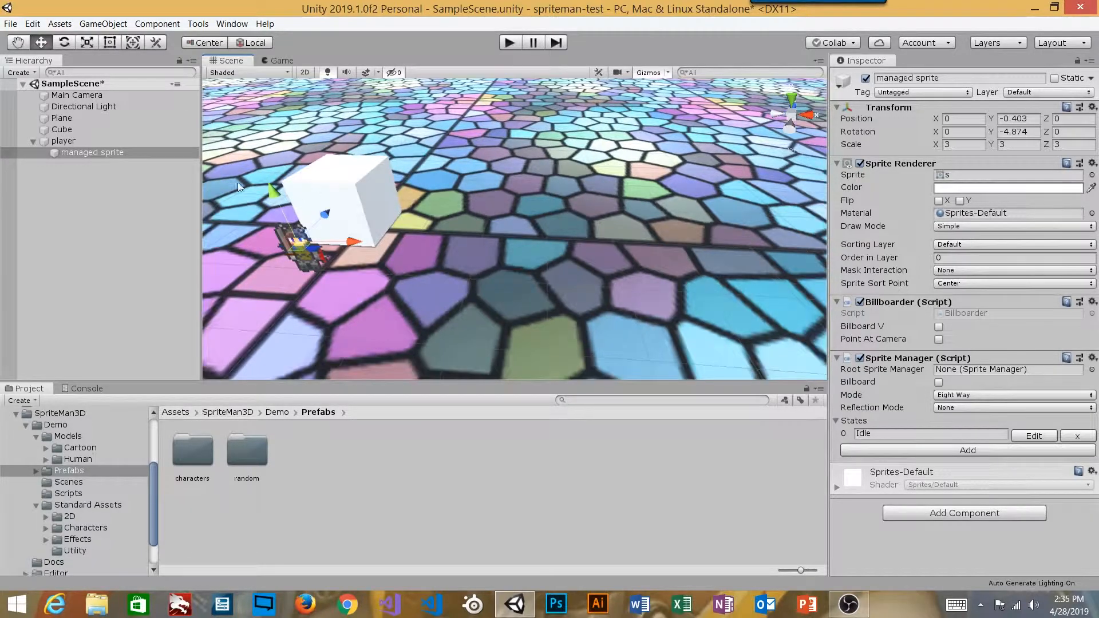
Duplicate the player object three times in the scene.
{"action": "left_click", "coordinate": [103, 145]}
{"action": "key", "text": "ctrl+d"}
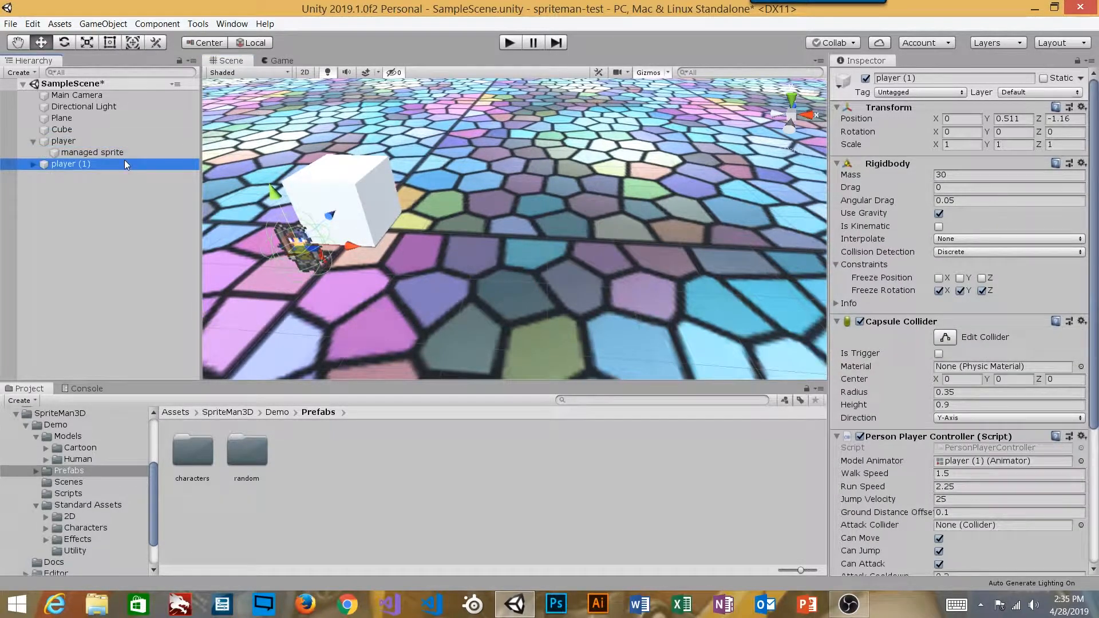
{"action": "key", "text": "ctrl+d"}
{"action": "key", "text": "ctrl+d"}
Spread the three player copies along the X axis to about 1.235, 2.298 and 3.913, forming a row with the original.
{"action": "left_click", "coordinate": [97, 165]}
{"action": "left_click_drag", "start_coordinate": [351, 247], "coordinate": [450, 252]}
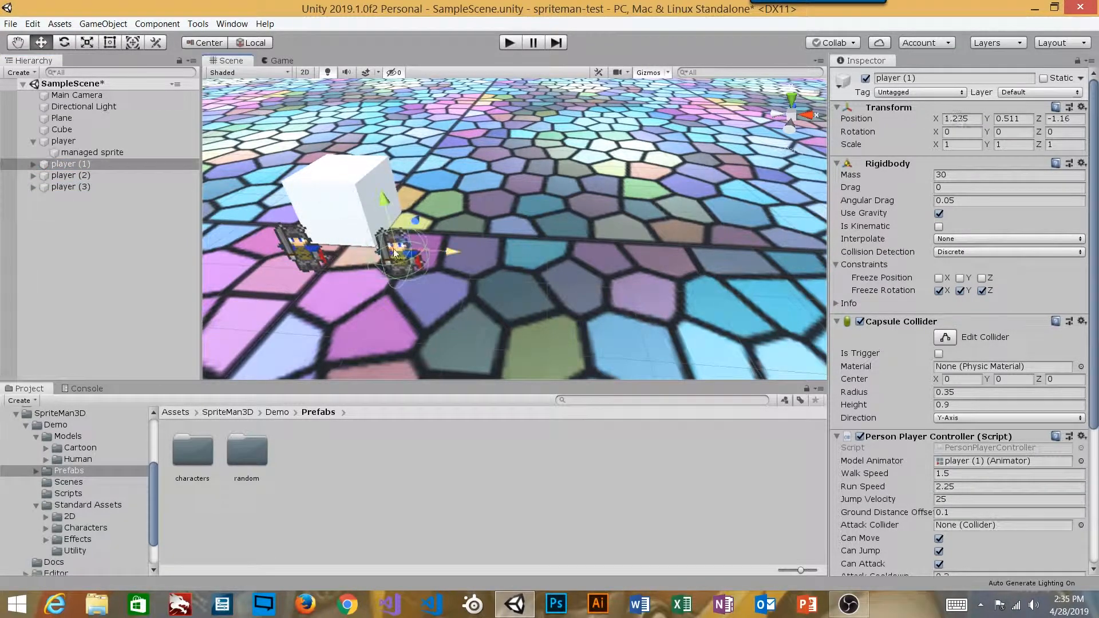
{"action": "left_click", "coordinate": [88, 175]}
{"action": "left_click_drag", "start_coordinate": [347, 248], "coordinate": [530, 256]}
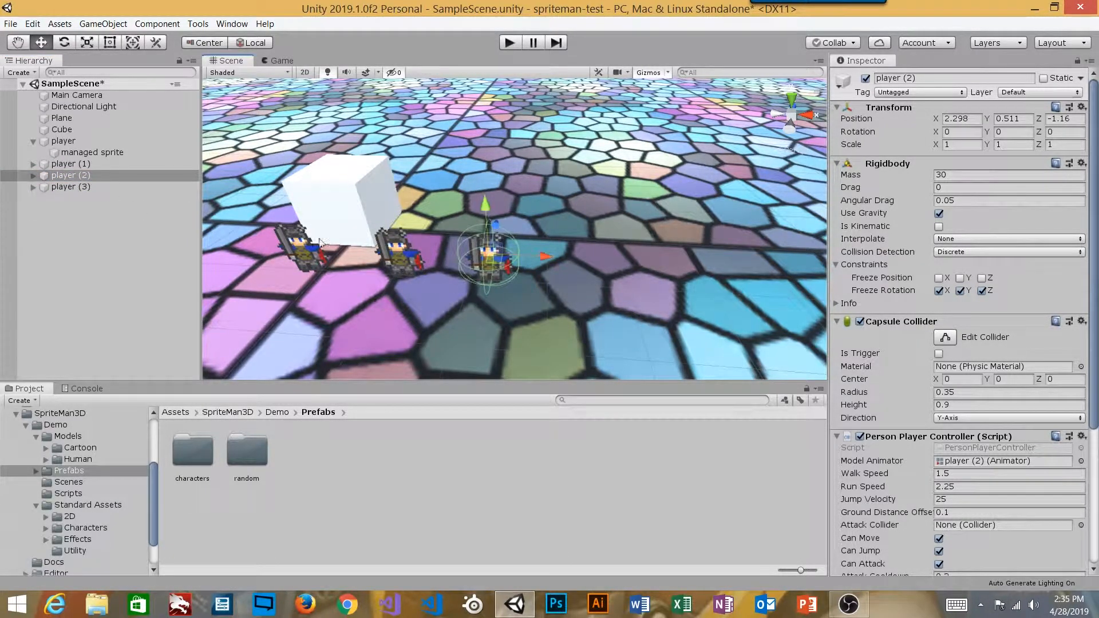
{"action": "left_click", "coordinate": [86, 188]}
{"action": "left_click_drag", "start_coordinate": [329, 245], "coordinate": [651, 272]}
{"action": "left_click_drag", "start_coordinate": [478, 187], "coordinate": [571, 165], "text": "alt"}
{"action": "mouse_move", "coordinate": [525, 135]}
{"action": "left_mouse_down", "text": "alt"}
{"action": "mouse_move", "coordinate": [618, 250]}
{"action": "mouse_move", "coordinate": [553, 213]}
{"action": "left_mouse_up", "text": "alt"}
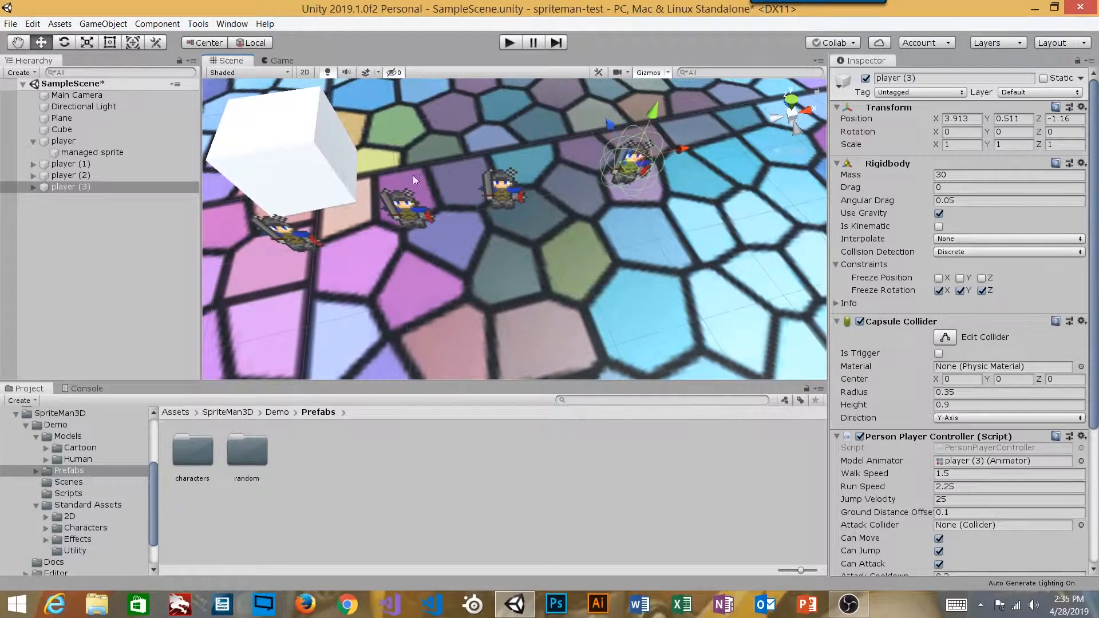
Expand the player copies and select the managed sprites of all four players together.
{"action": "left_click", "coordinate": [32, 187]}
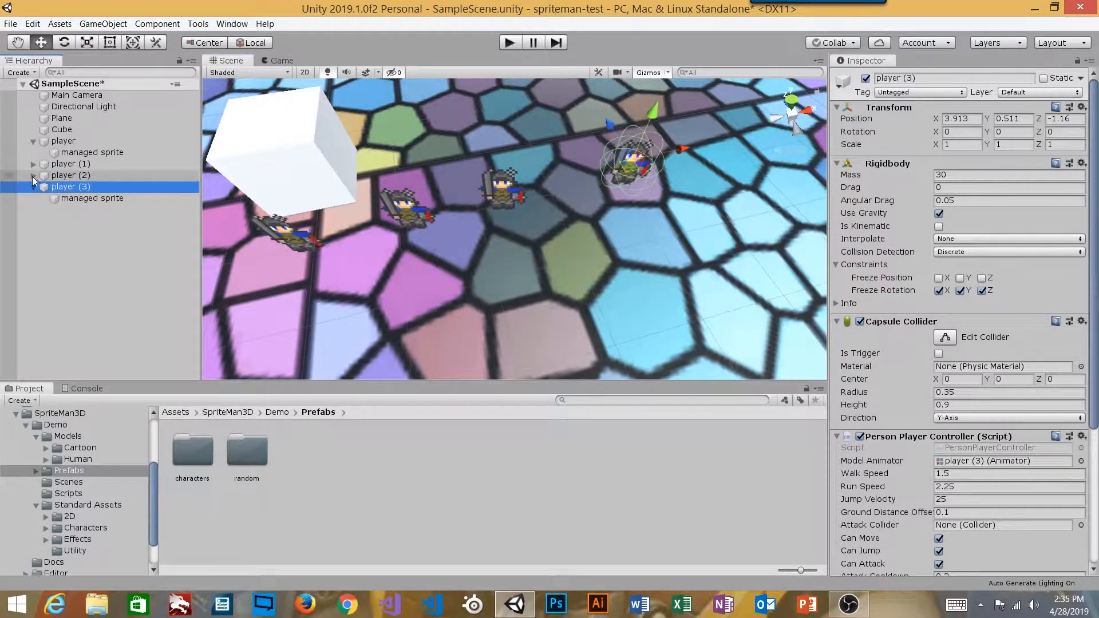
{"action": "left_click", "coordinate": [33, 164]}
{"action": "left_click", "coordinate": [33, 187]}
{"action": "left_click", "coordinate": [86, 221]}
{"action": "left_click", "coordinate": [87, 199], "text": "ctrl"}
{"action": "left_click", "coordinate": [89, 168], "text": "ctrl"}
{"action": "left_click", "coordinate": [88, 168], "text": "ctrl"}
{"action": "left_click", "coordinate": [91, 177], "text": "ctrl"}
{"action": "left_click", "coordinate": [93, 152], "text": "ctrl"}
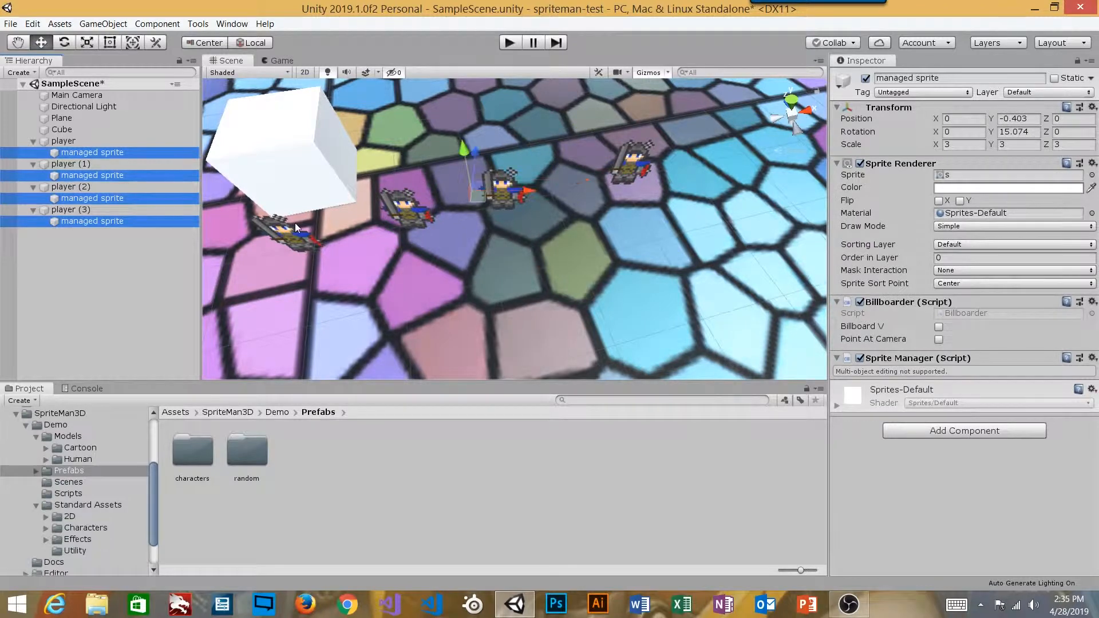
Try Billboard V on all four sprites, check their tilt from a lower angle, and turn it off again.
{"action": "left_click", "coordinate": [939, 328]}
{"action": "left_click_drag", "start_coordinate": [680, 236], "coordinate": [676, 189], "text": "alt"}
{"action": "left_click", "coordinate": [940, 327]}
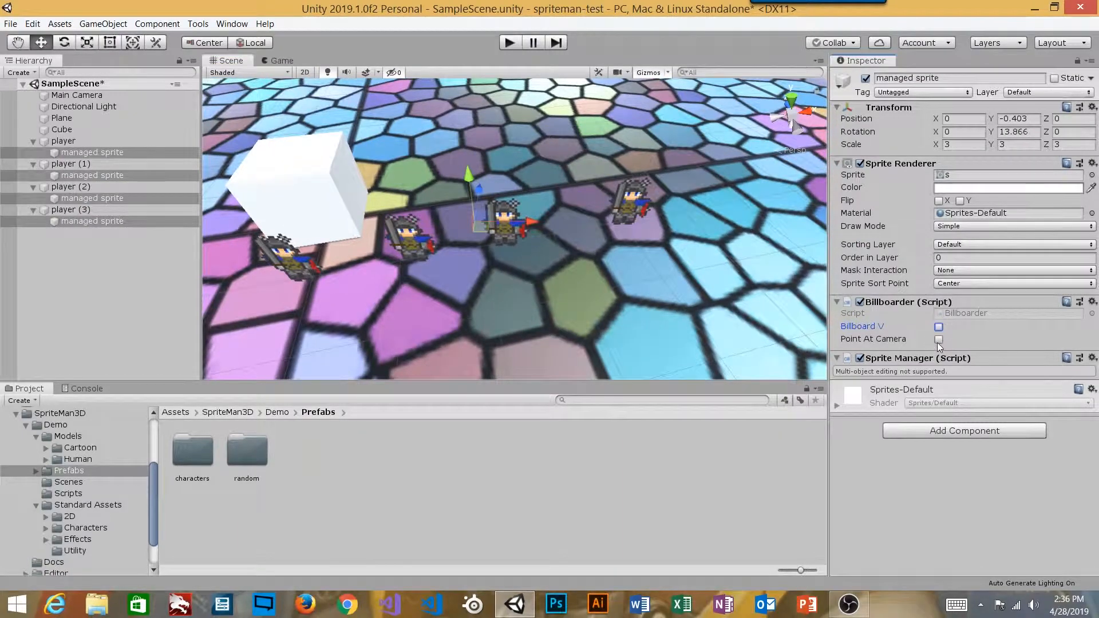
Enable Point At Camera without Billboard V on all four sprites and compare them from low and high angles.
{"action": "left_click", "coordinate": [939, 340]}
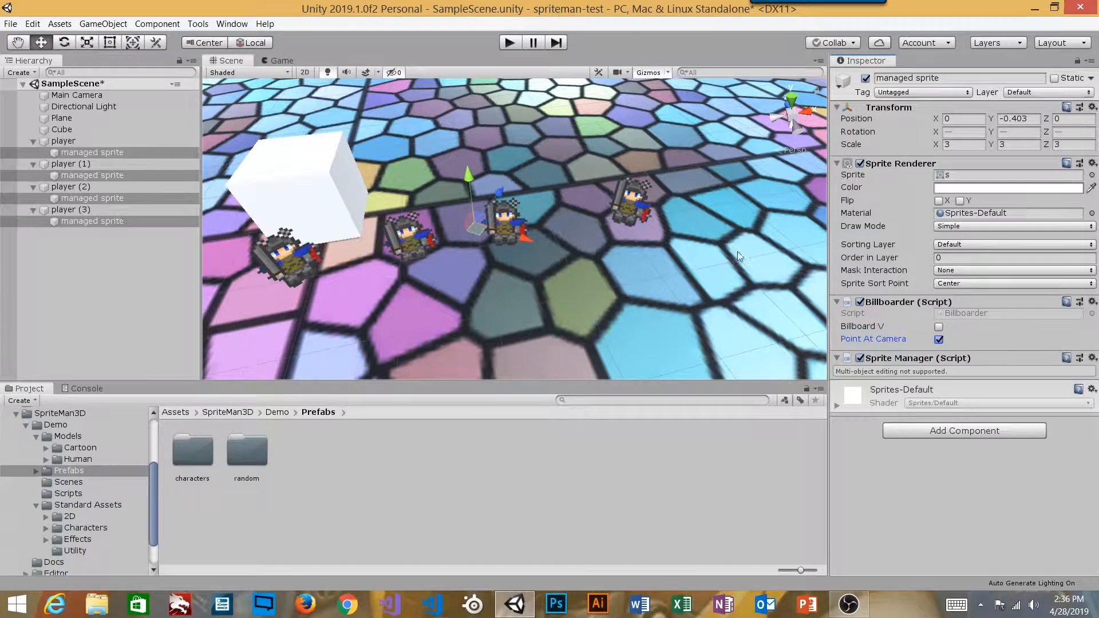
{"action": "left_click_drag", "start_coordinate": [716, 267], "coordinate": [674, 214], "text": "alt"}
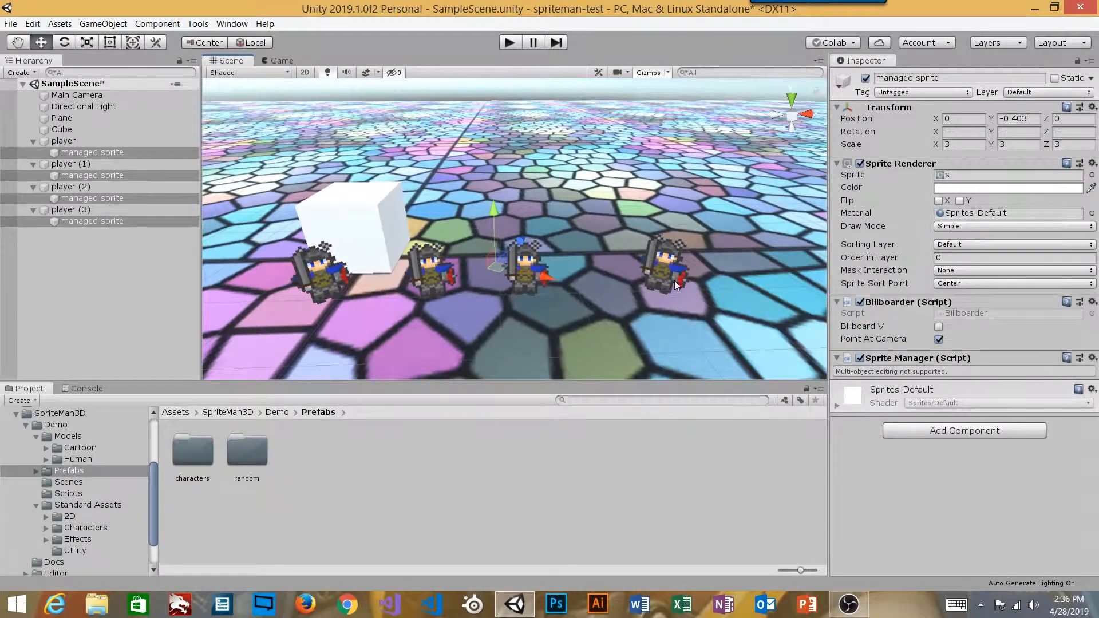
{"action": "left_click_drag", "start_coordinate": [646, 229], "coordinate": [647, 275], "text": "alt"}
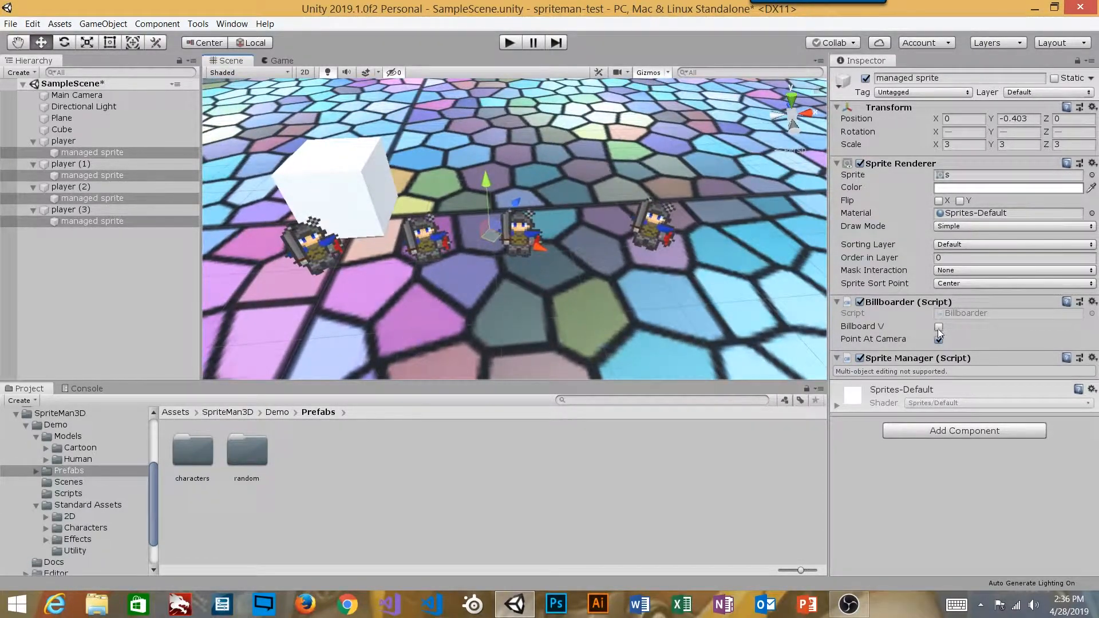
Add Billboard V to Point At Camera on all four sprites and examine how the row faces the view.
{"action": "left_click", "coordinate": [939, 327]}
{"action": "left_click_drag", "start_coordinate": [556, 280], "coordinate": [446, 268], "text": "alt"}
{"action": "middle_click_drag", "start_coordinate": [446, 268], "coordinate": [500, 273]}
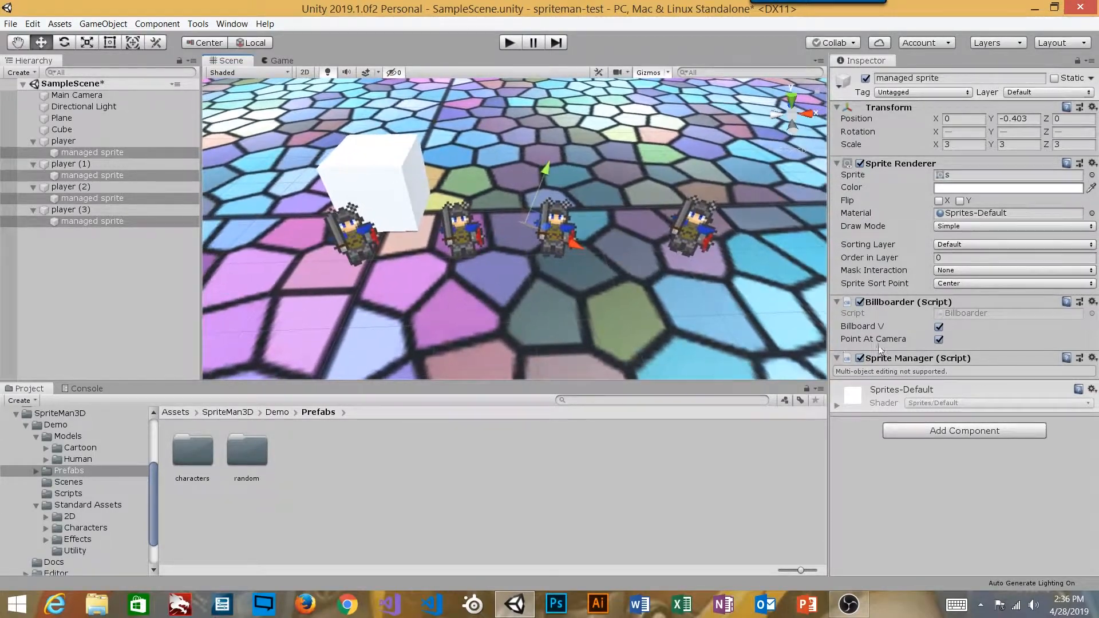
{"action": "left_click_drag", "start_coordinate": [629, 130], "coordinate": [639, 229], "text": "alt"}
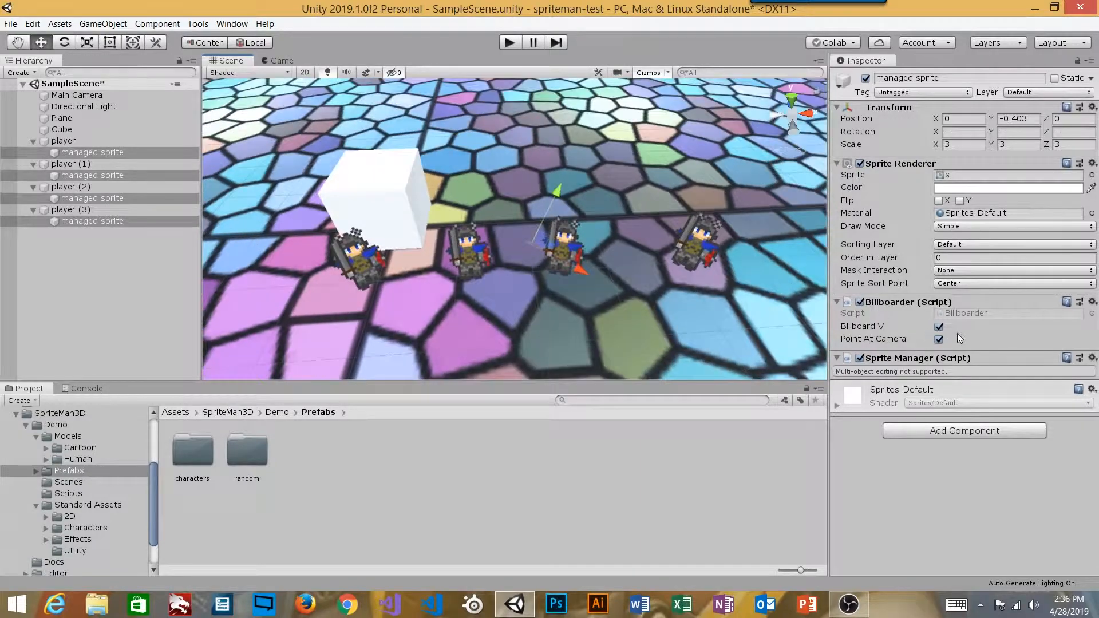
Turn off Billboard V, keeping Point At Camera on all four sprites, and check the row while shifting and orbiting the view.
{"action": "left_click", "coordinate": [939, 327]}
{"action": "middle_click_drag", "start_coordinate": [456, 184], "coordinate": [653, 159]}
{"action": "left_click_drag", "start_coordinate": [653, 158], "coordinate": [484, 207], "text": "alt"}
{"action": "left_click_drag", "start_coordinate": [665, 170], "coordinate": [416, 218], "text": "alt"}
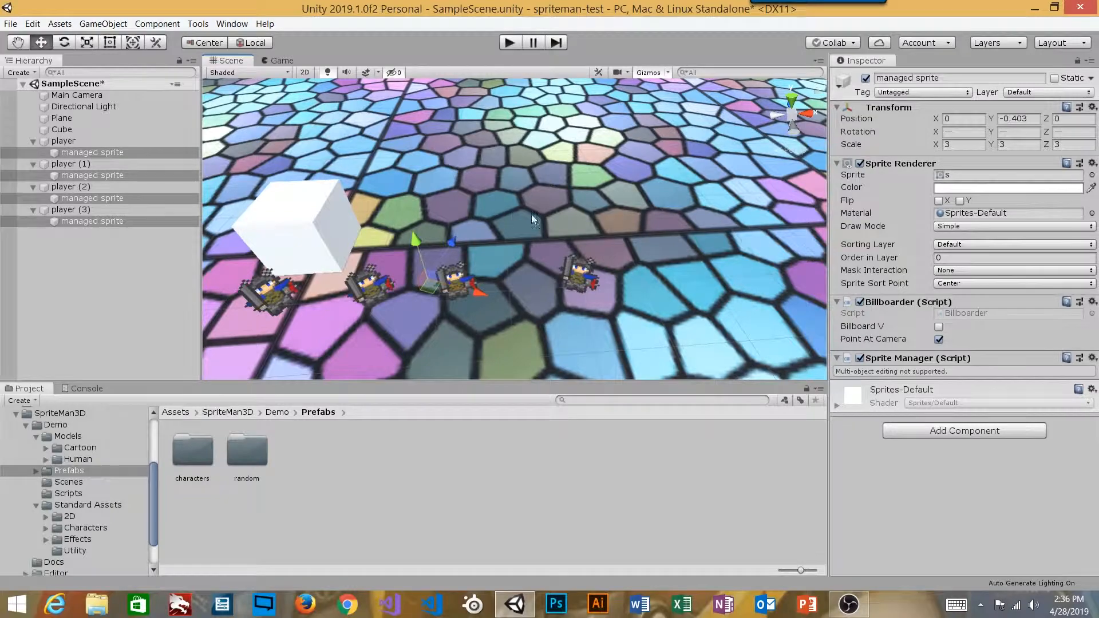
{"action": "middle_click_drag", "start_coordinate": [515, 237], "coordinate": [789, 169]}
{"action": "left_click_drag", "start_coordinate": [789, 169], "coordinate": [678, 174], "text": "alt"}
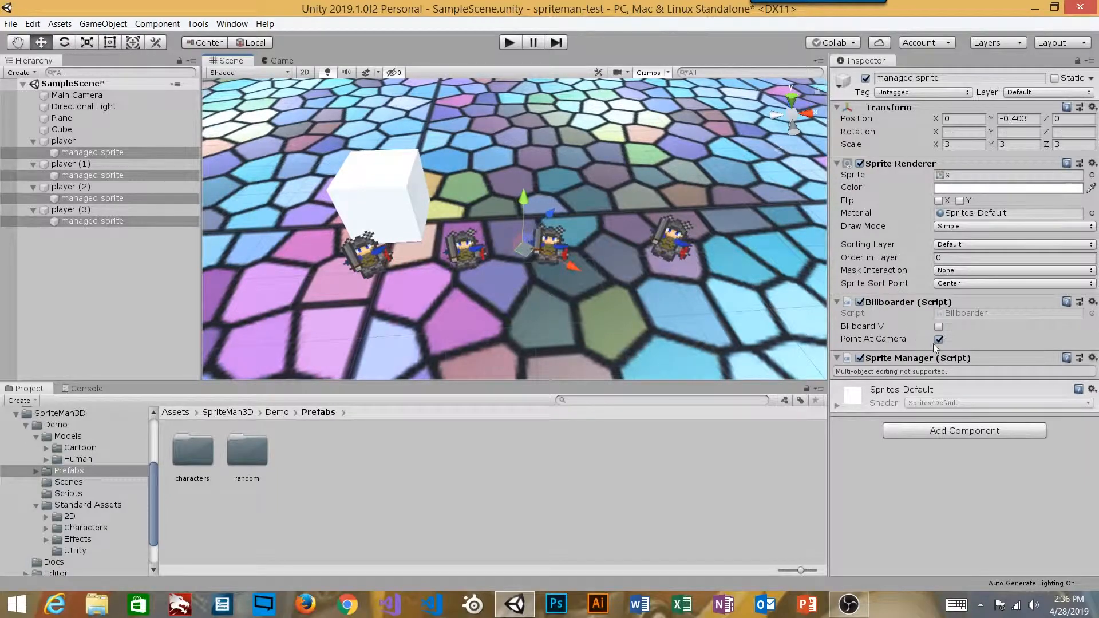
Switch all four sprites from Point At Camera to Billboard V only and examine the row from low, angled views.
{"action": "left_click", "coordinate": [940, 339]}
{"action": "left_click", "coordinate": [939, 327]}
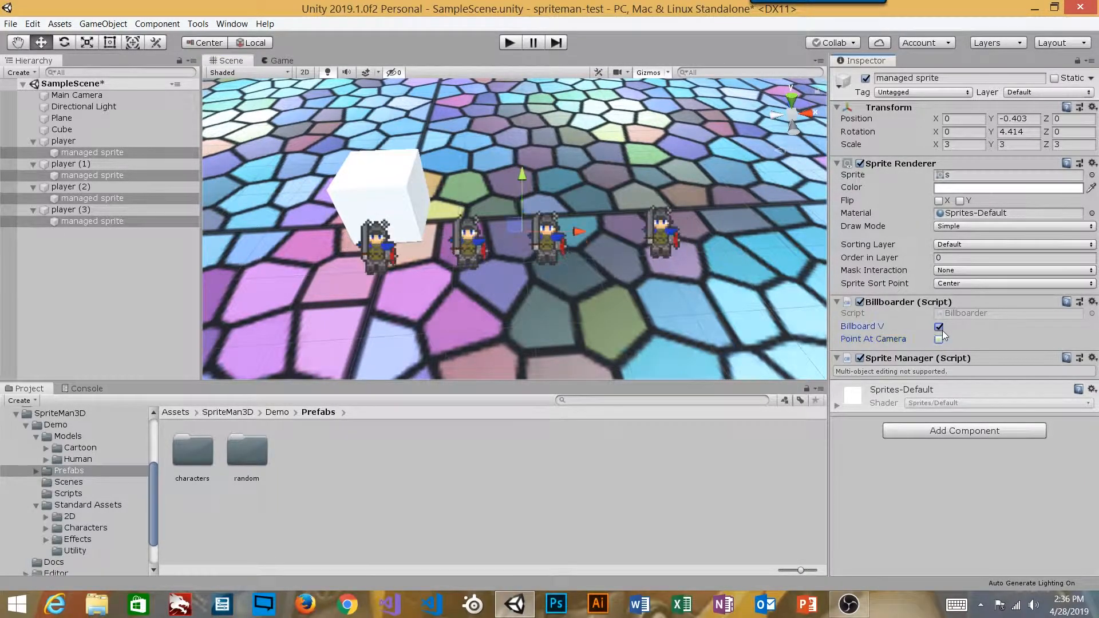
{"action": "left_click_drag", "start_coordinate": [681, 280], "coordinate": [591, 164], "text": "alt"}
{"action": "middle_click_drag", "start_coordinate": [646, 229], "coordinate": [617, 170]}
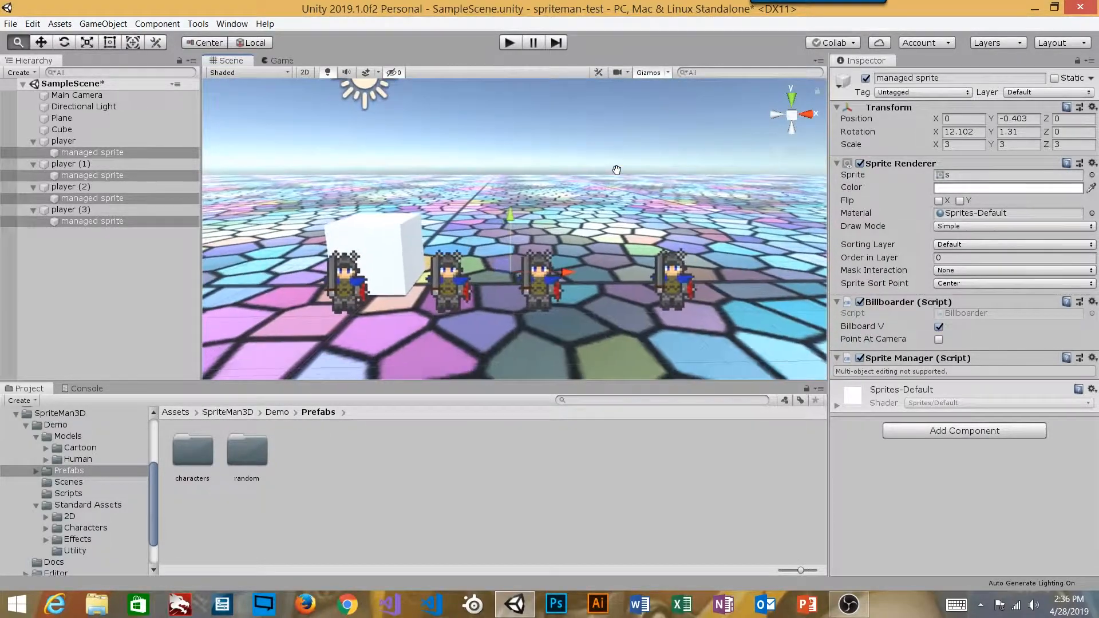
{"action": "left_click_drag", "start_coordinate": [561, 179], "coordinate": [532, 166], "text": "alt"}
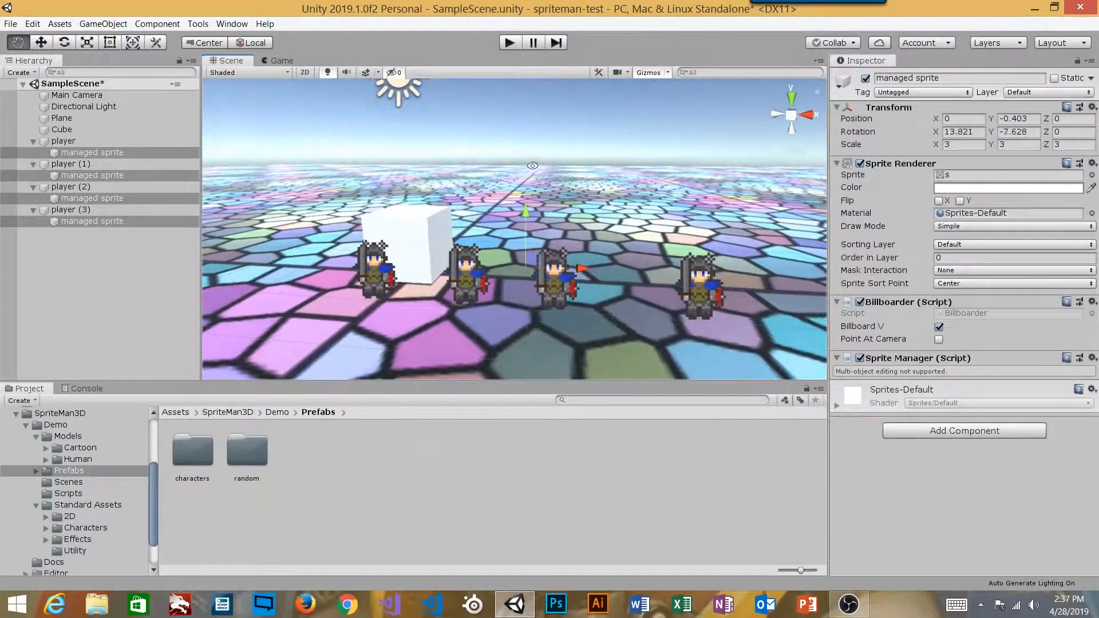
{"action": "left_click_drag", "start_coordinate": [600, 174], "coordinate": [573, 156], "text": "alt"}
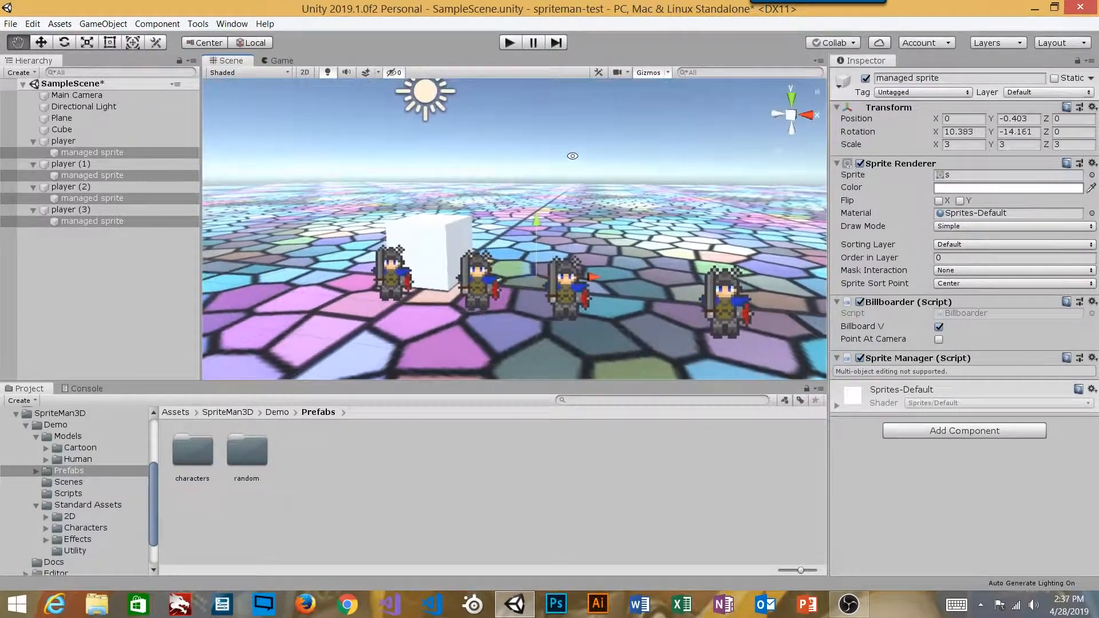